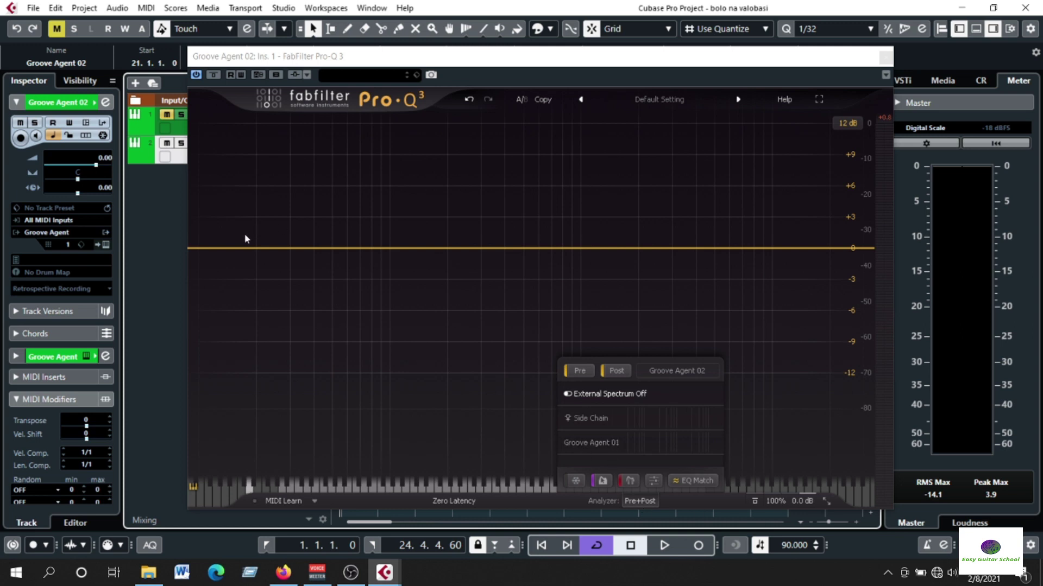
Add a 12 dB/oct Low Cut band at about 21 Hz on the EQ curve and view its stereo placement options.
double_click(257, 248)
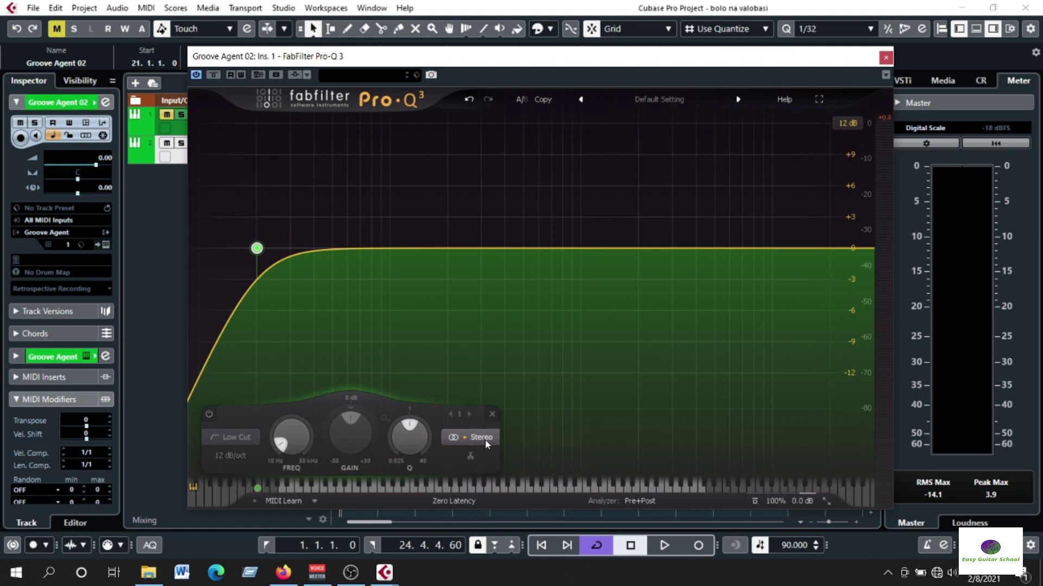
click(485, 439)
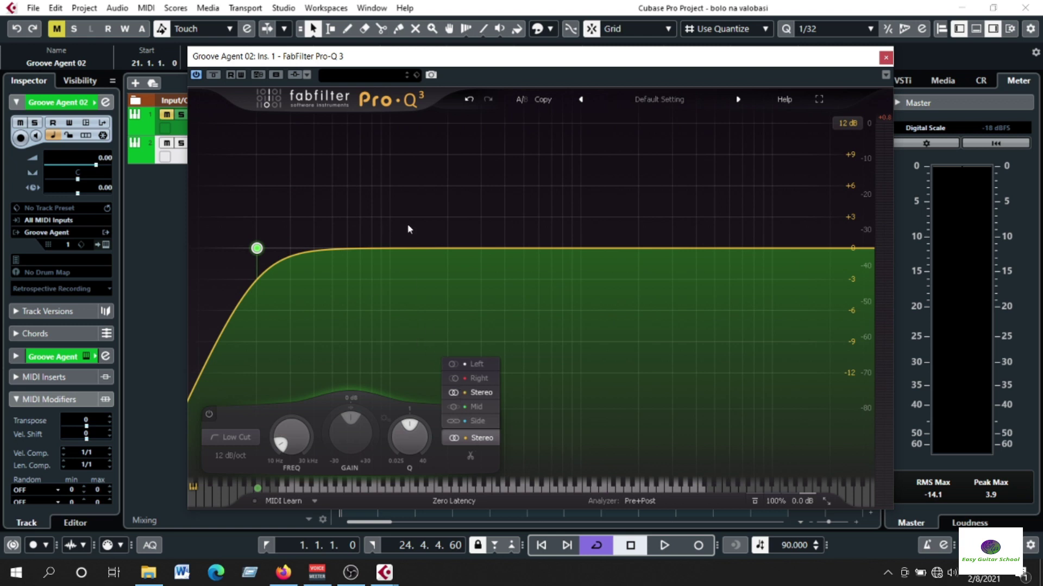
click(396, 63)
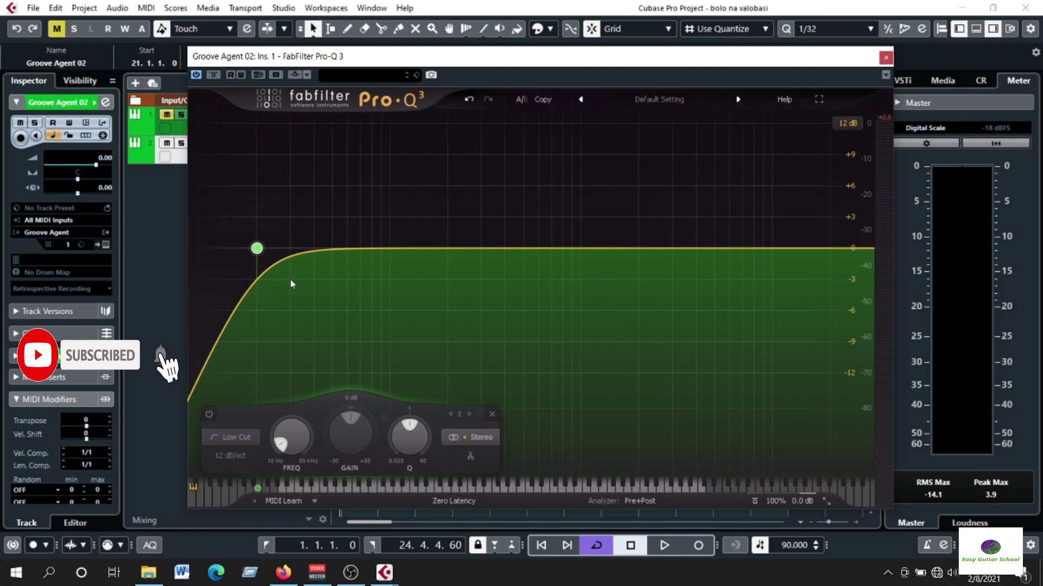
drag(260, 253, 264, 251)
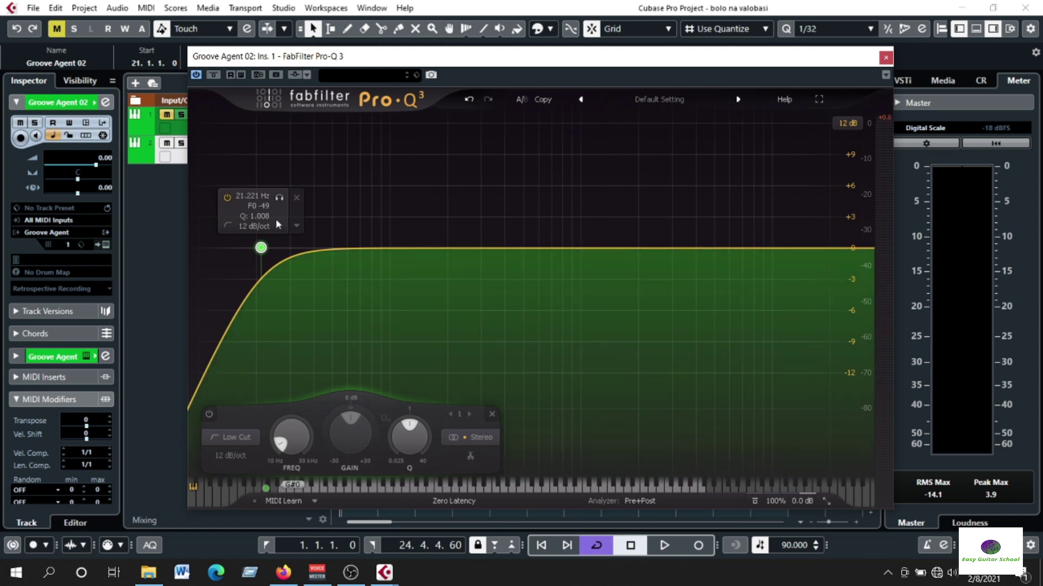
Play the drum track and lower the stereo Low Cut band's frequency to about 18.8 Hz, then stop playback.
drag(312, 57, 291, 54)
key(space)
mouse_move(239, 243)
mouse_down()
mouse_move(785, 237)
mouse_move(597, 248)
mouse_move(236, 244)
mouse_up()
key(space)
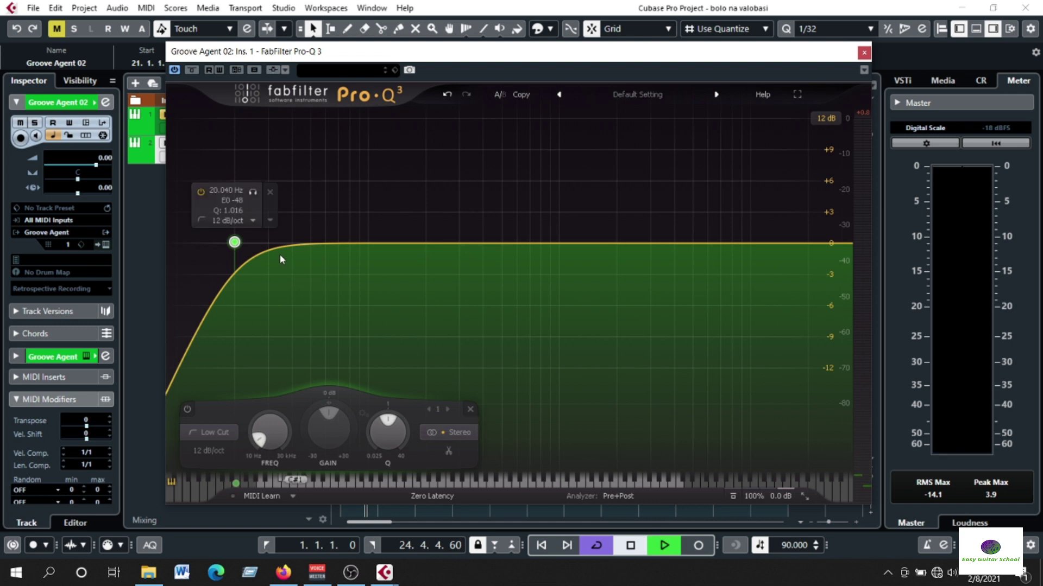
mouse_move(234, 243)
mouse_down()
mouse_move(755, 247)
mouse_move(775, 237)
mouse_move(229, 242)
mouse_up()
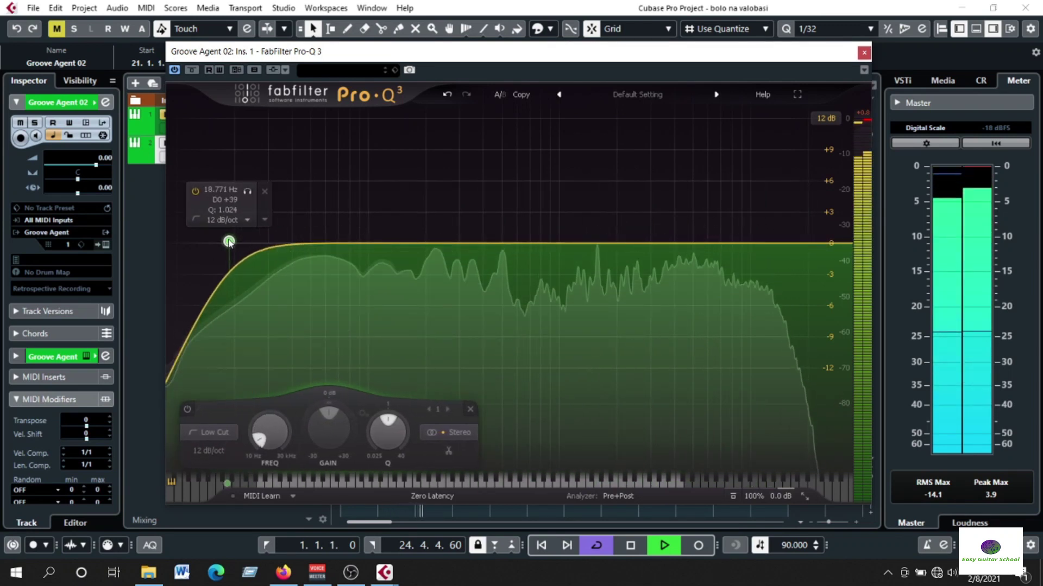
key(space)
Set the Low Cut band's stereo placement to Left and audition it with its frequency moved to about 20 Hz.
click(461, 436)
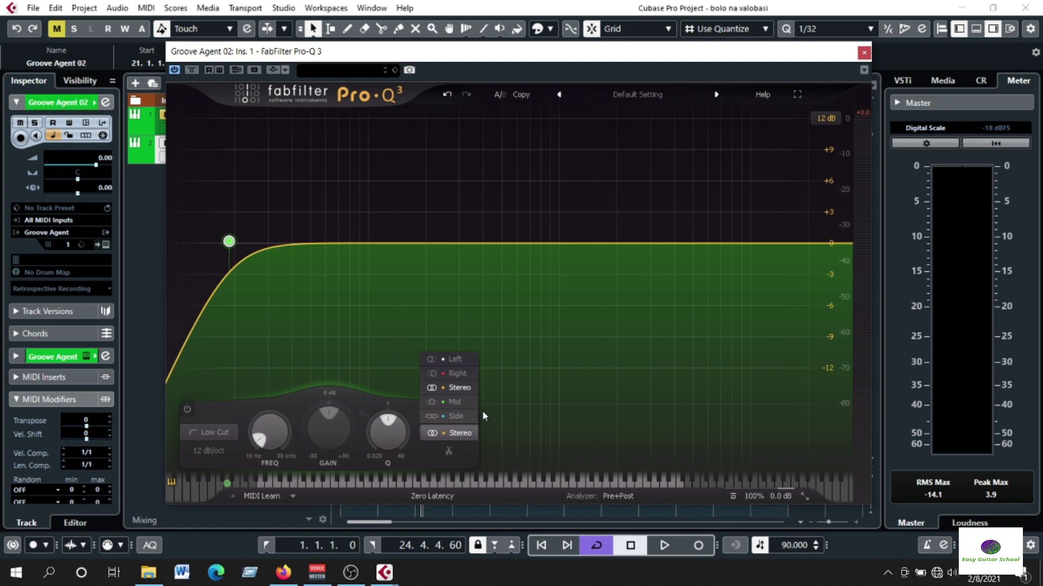
click(461, 360)
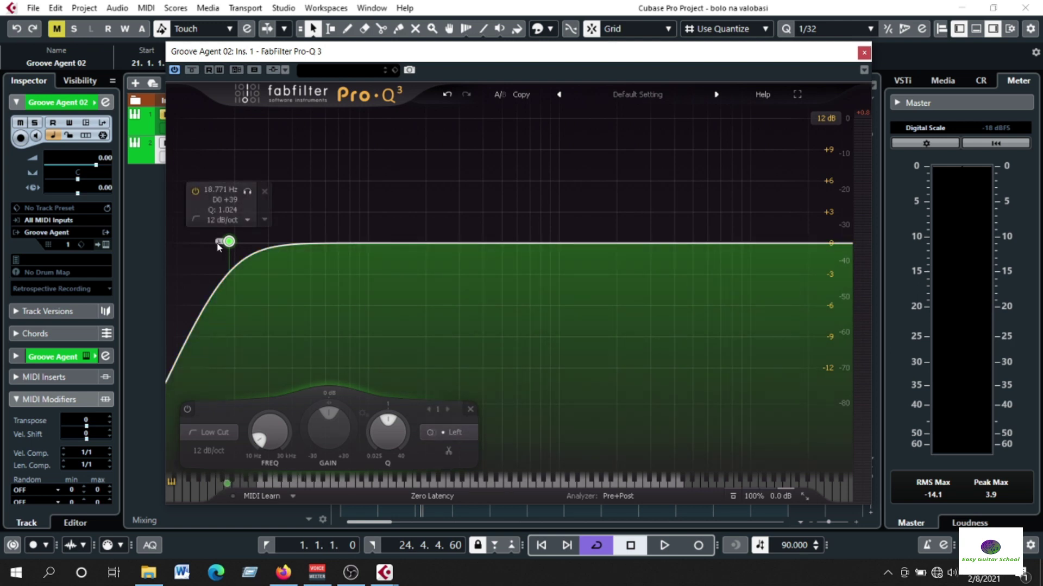
key(space)
mouse_move(231, 242)
mouse_down()
mouse_move(700, 256)
mouse_move(815, 244)
mouse_move(233, 242)
mouse_up()
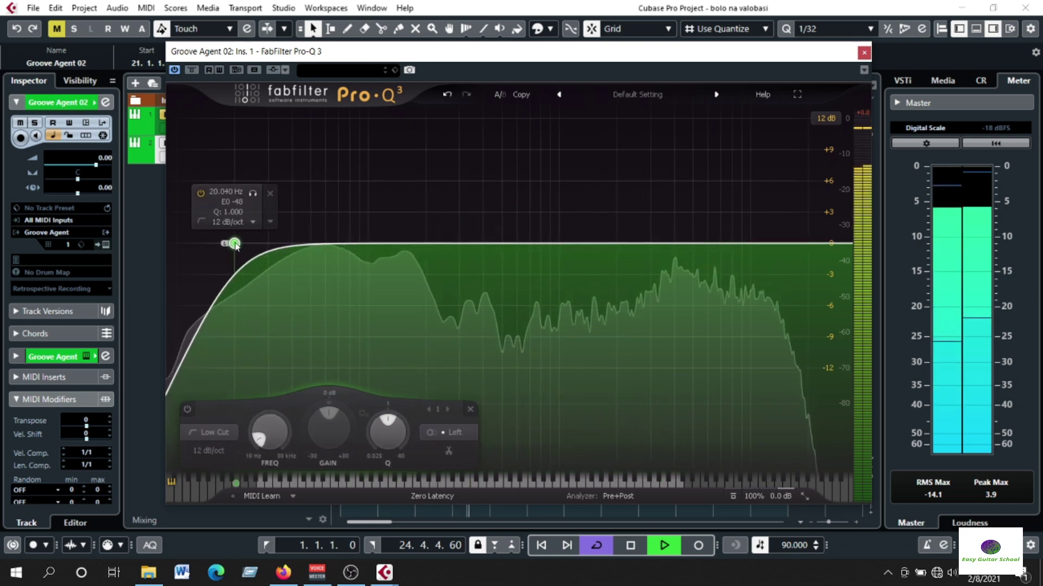
key(space)
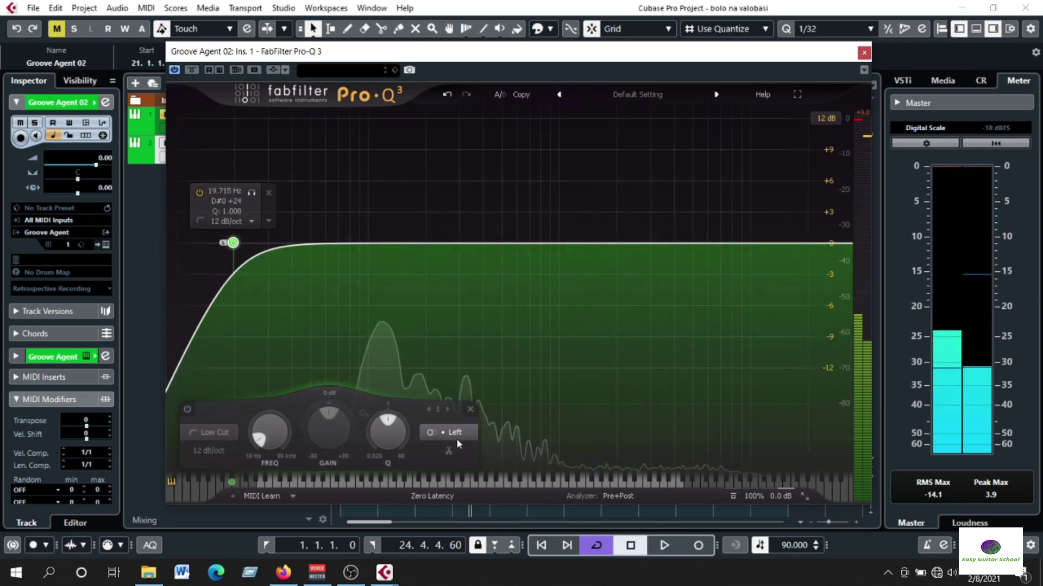
Set the Low Cut band's stereo placement to Right and audition it with its frequency lowered to about 16.5 Hz.
click(456, 435)
click(457, 373)
mouse_move(233, 243)
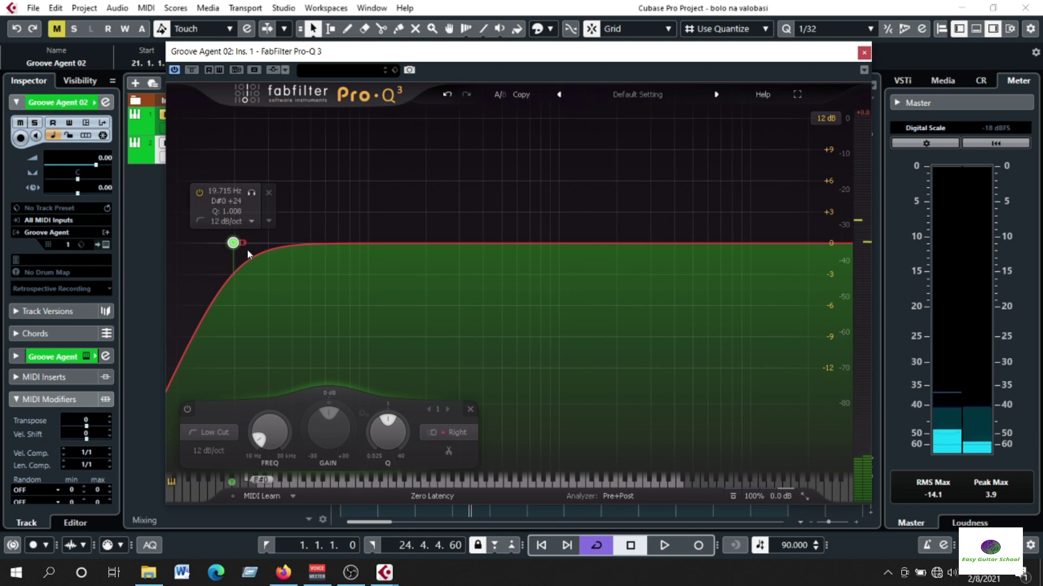
key(space)
mouse_move(233, 244)
mouse_down()
mouse_move(707, 264)
mouse_move(803, 247)
mouse_move(426, 260)
mouse_move(261, 260)
mouse_move(218, 244)
mouse_up()
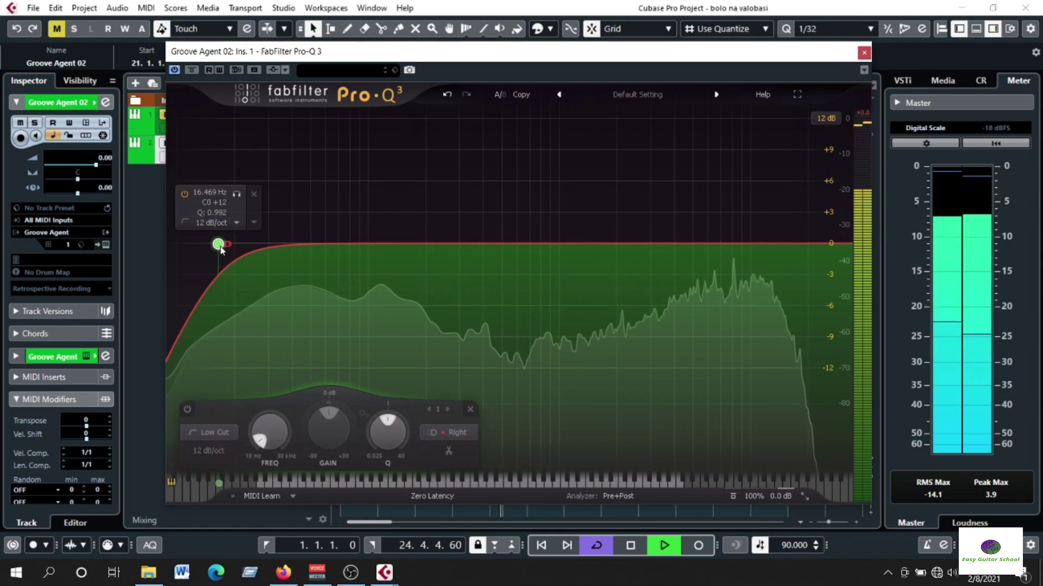
key(space)
Set the Low Cut band's placement to Mid and audition it while sweeping its frequency to about 2600 Hz and back to about 21 Hz.
click(448, 432)
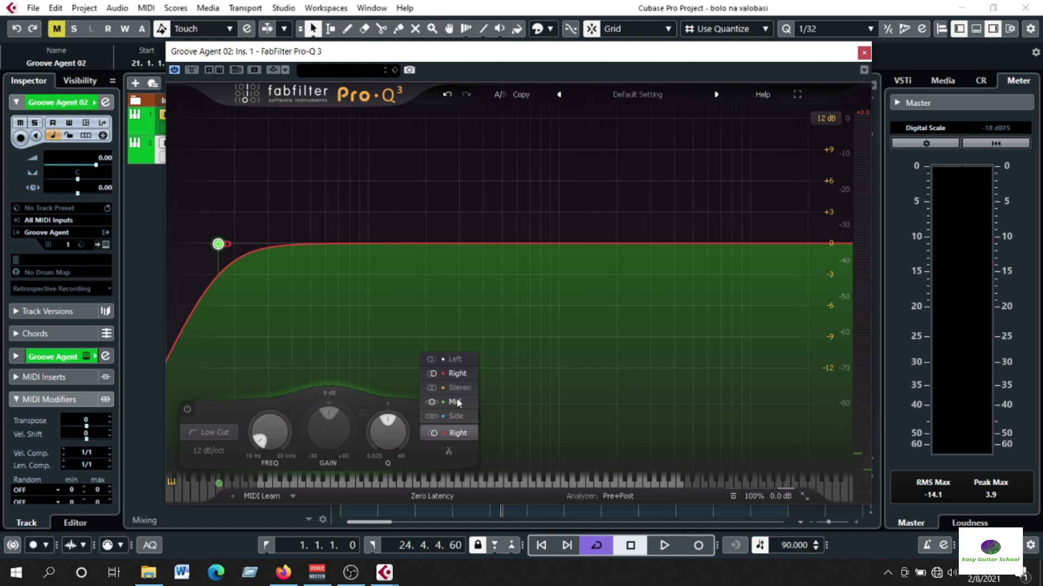
click(456, 401)
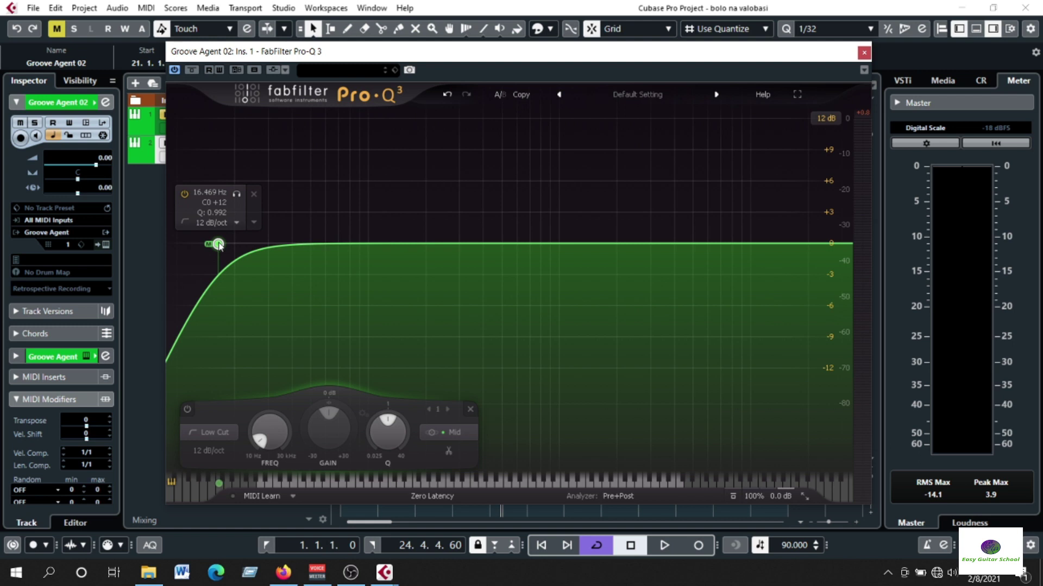
key(space)
drag(219, 246, 641, 241)
key(space)
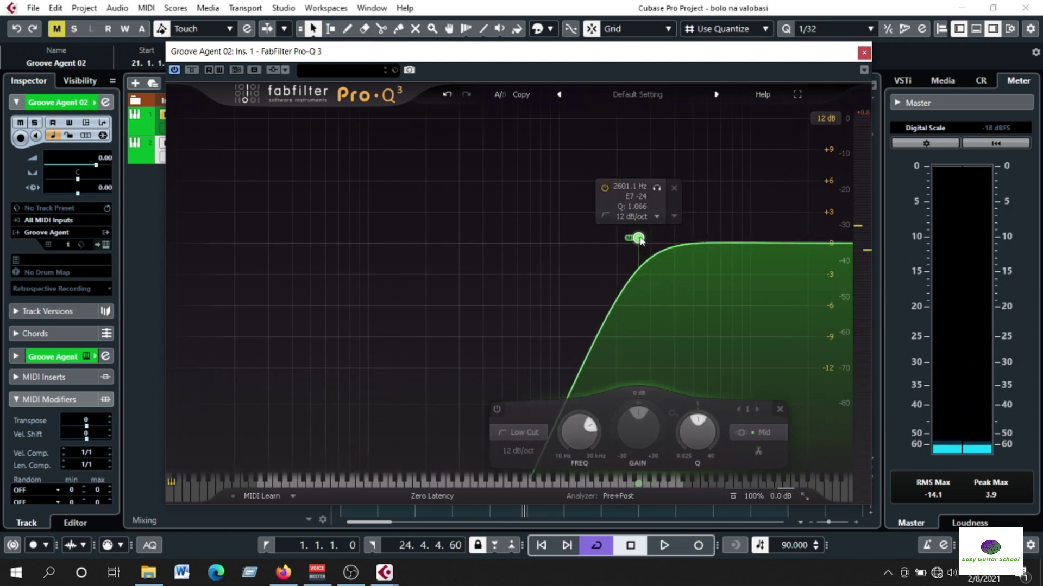
drag(641, 241, 240, 237)
key(space)
key(space)
Set the Low Cut band's placement to Side and audition it while sweeping its frequency up to about 19 kHz and back down to 10 Hz.
click(460, 433)
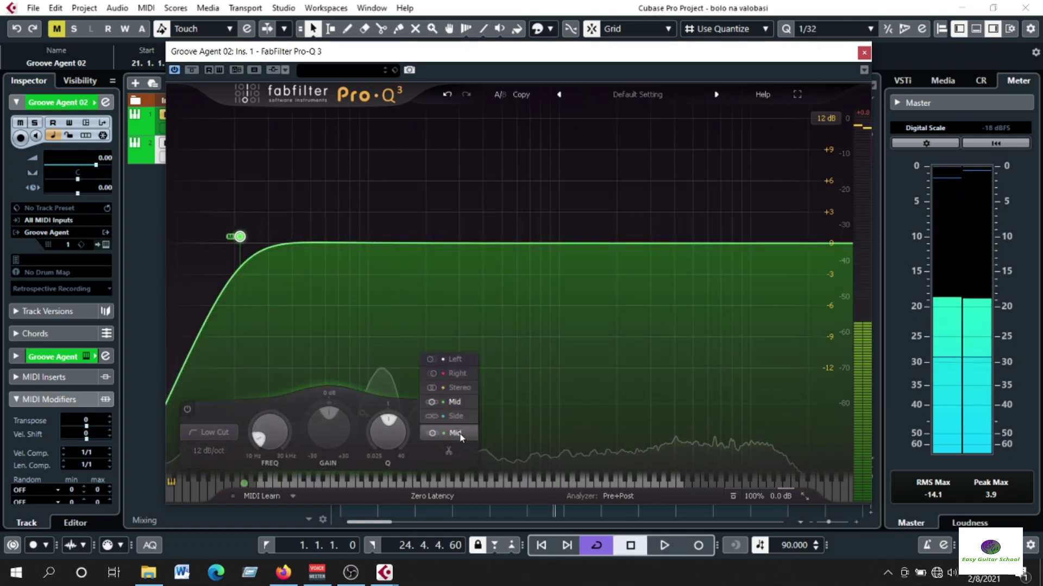
click(458, 415)
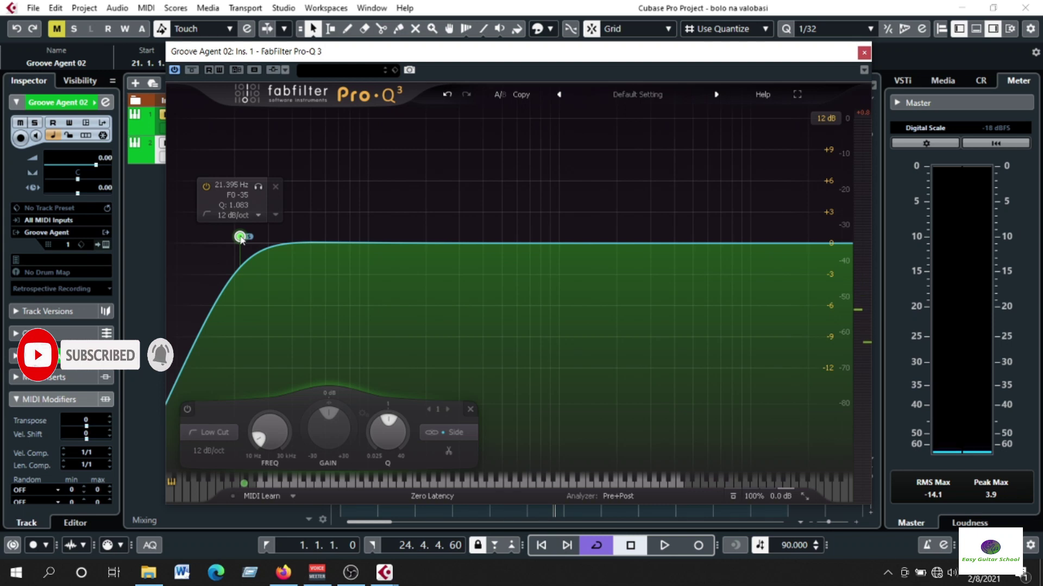
key(space)
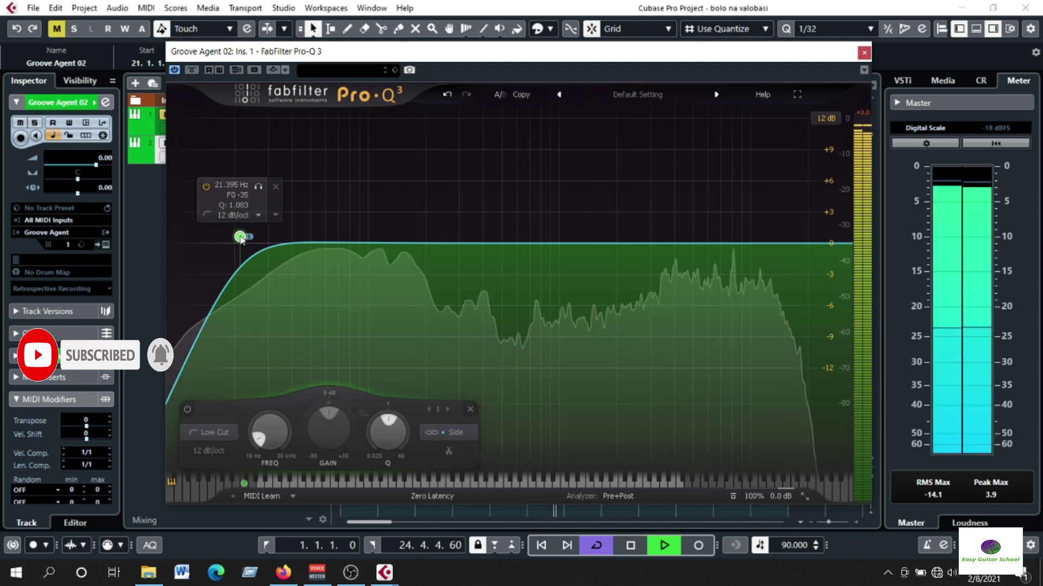
drag(241, 239, 806, 241)
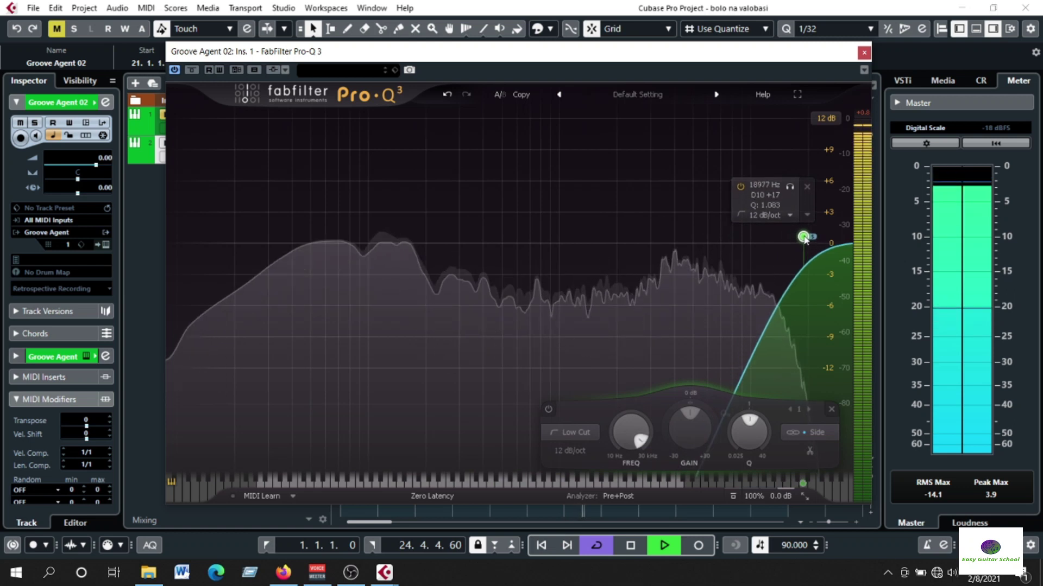
key(space)
drag(805, 240, 216, 240)
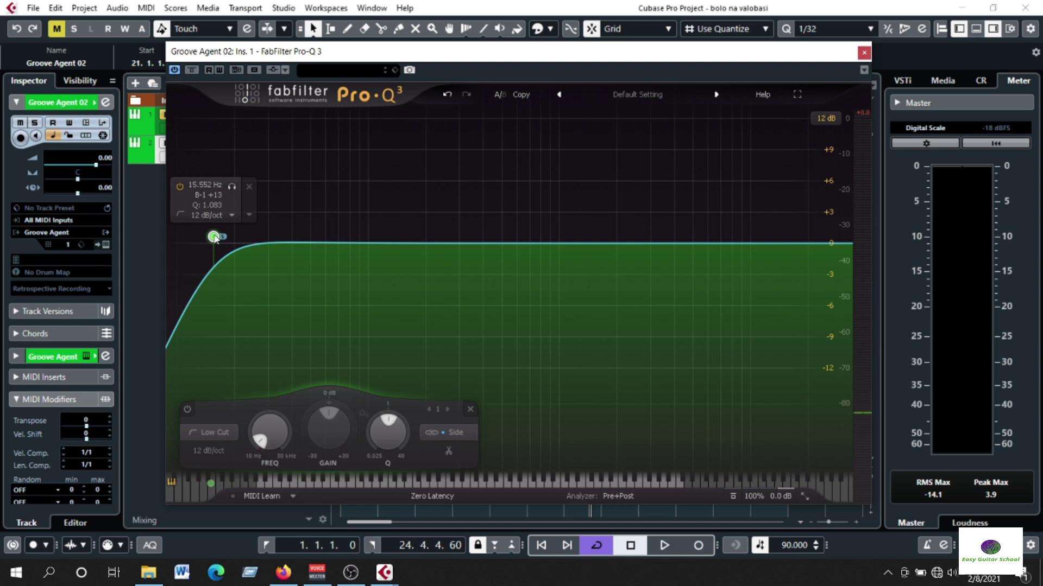
key(space)
drag(215, 239, 177, 242)
key(space)
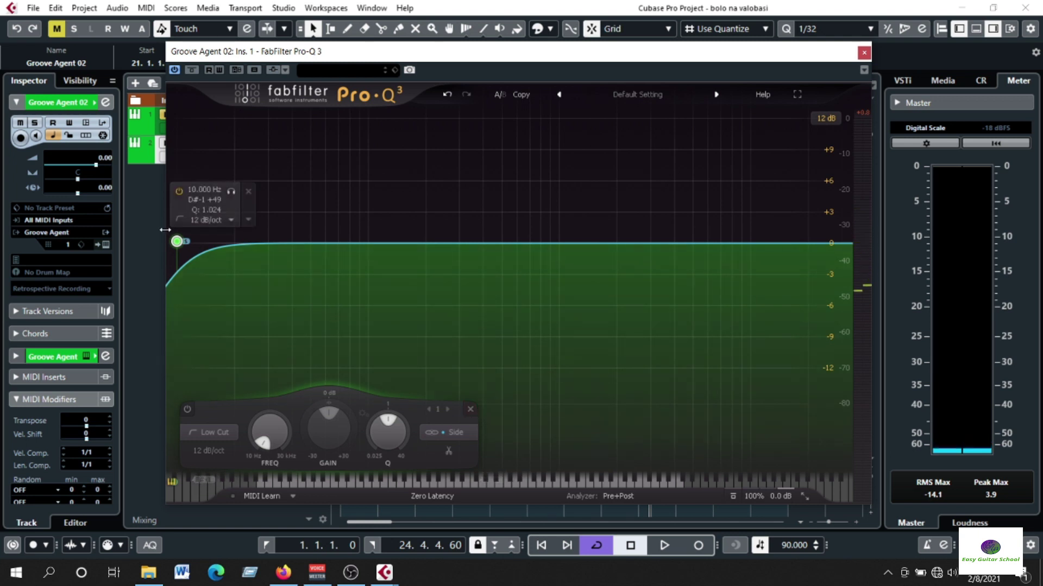
Return the Low Cut band's placement to Stereo and remove the band from the EQ curve.
click(469, 432)
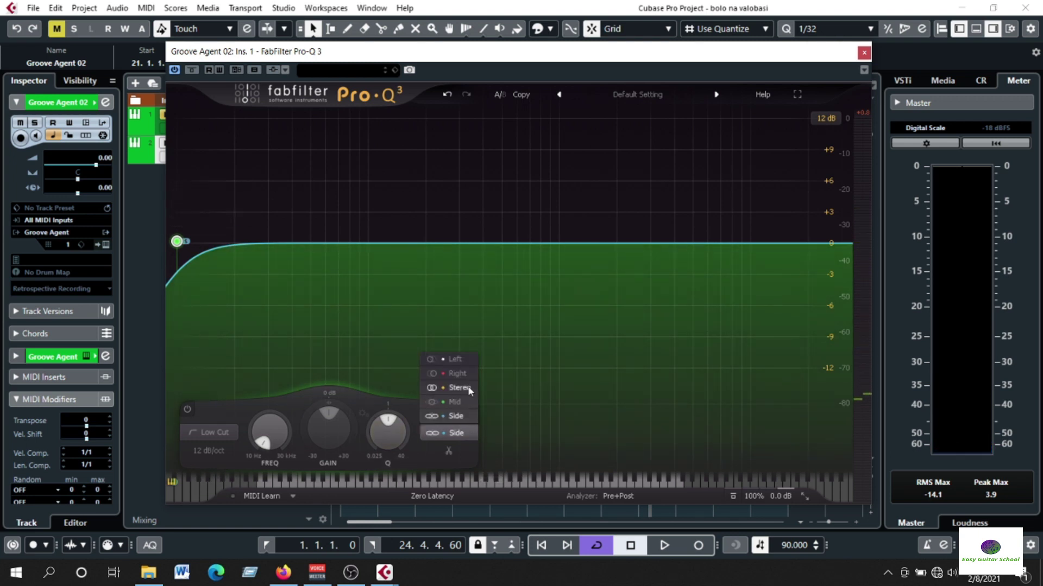
click(469, 390)
mouse_move(758, 497)
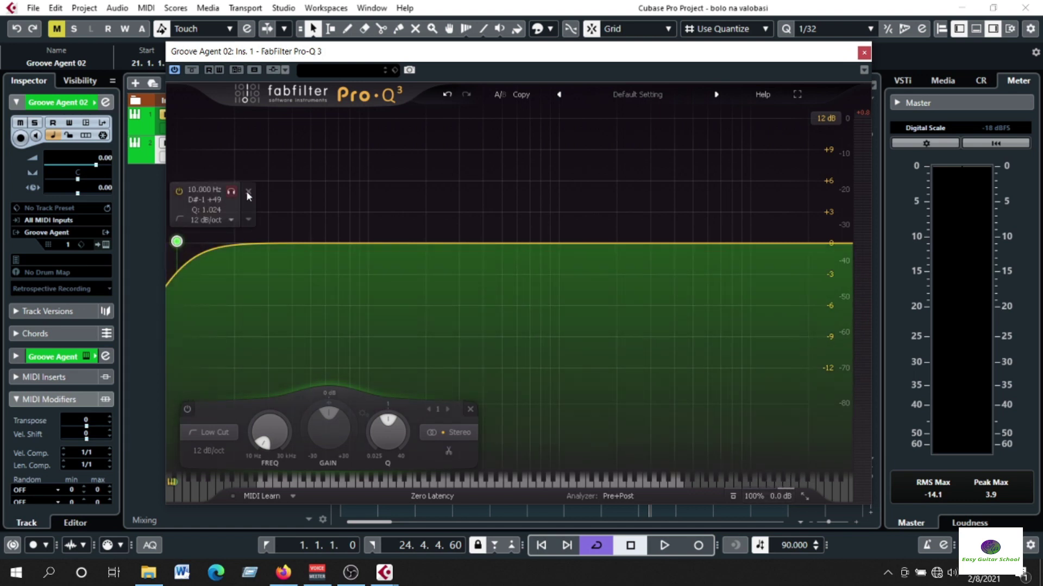
double_click(176, 241)
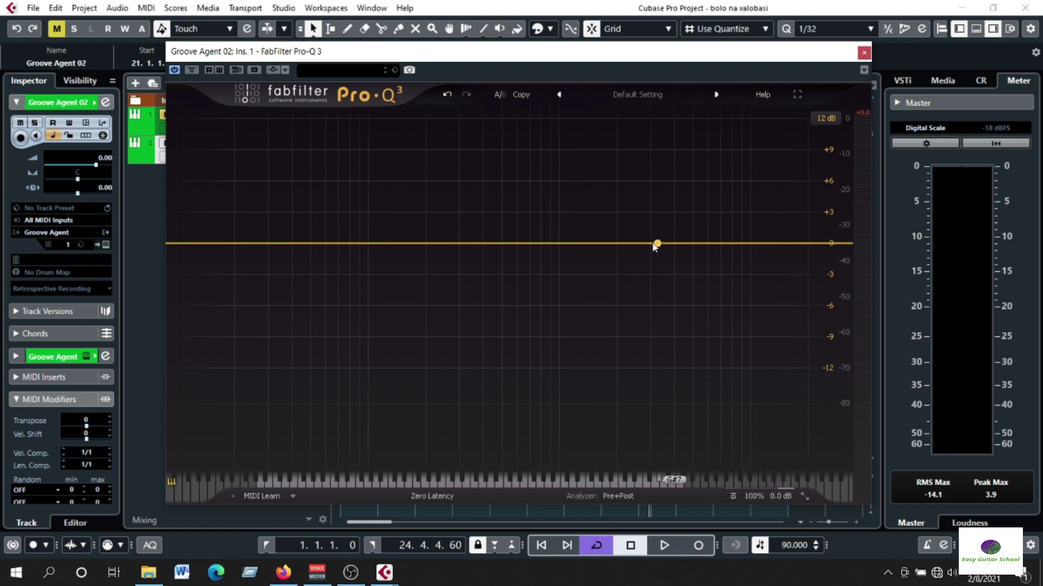
Add a stereo Bell band boosting about 12.3 dB near 2086 Hz and audition it on the drum track.
drag(494, 49, 519, 98)
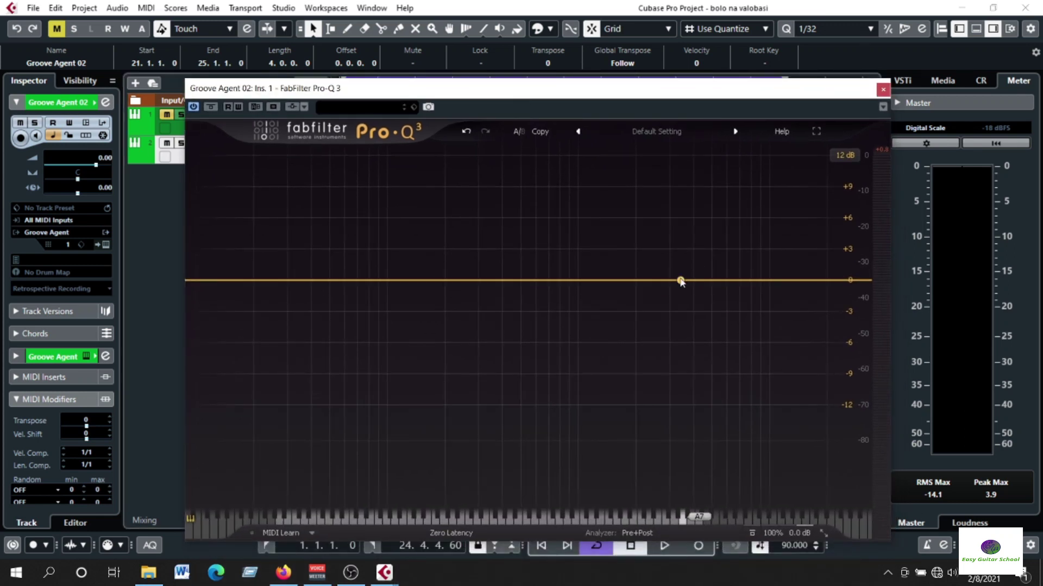
key(space)
drag(680, 281, 645, 154)
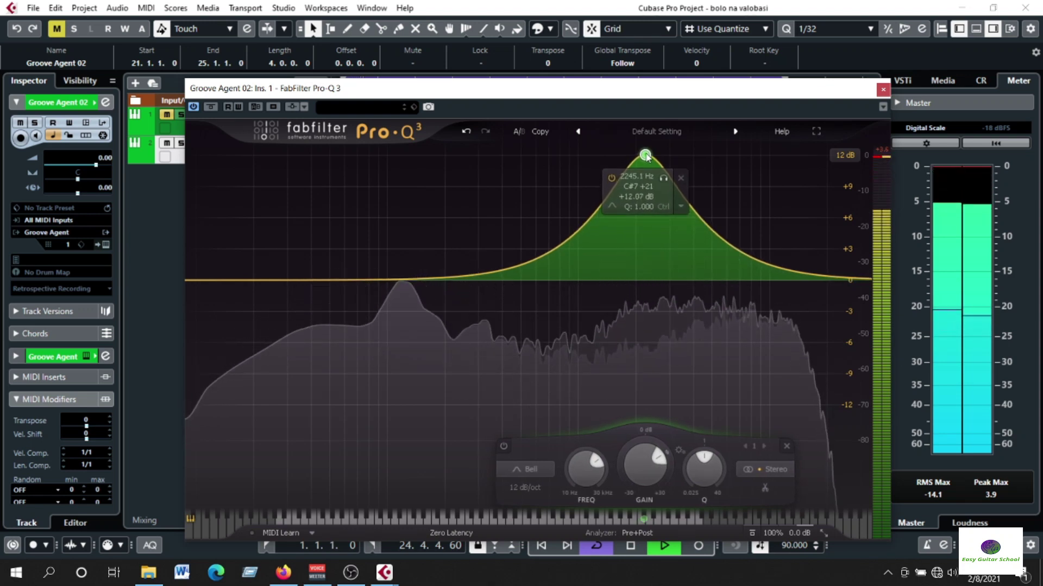
key(space)
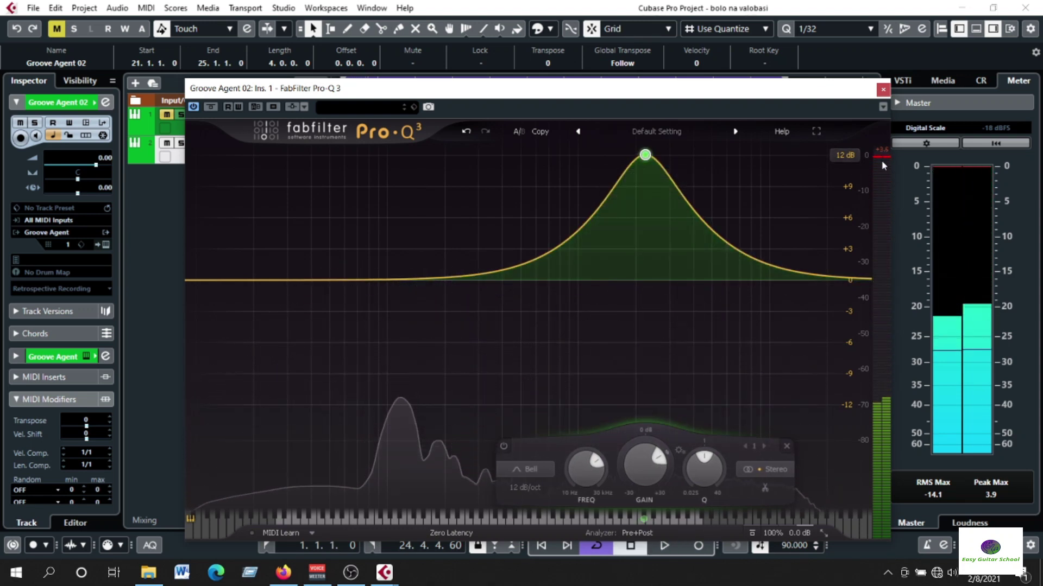
mouse_move(645, 158)
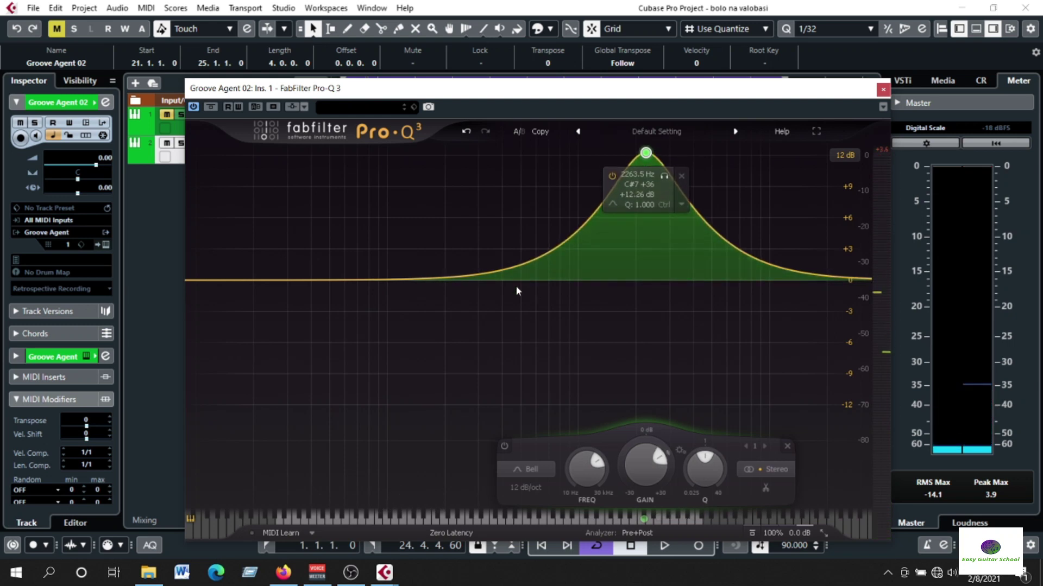
mouse_move(646, 162)
mouse_down()
mouse_move(496, 143)
mouse_move(607, 132)
mouse_move(635, 177)
mouse_move(638, 154)
mouse_up()
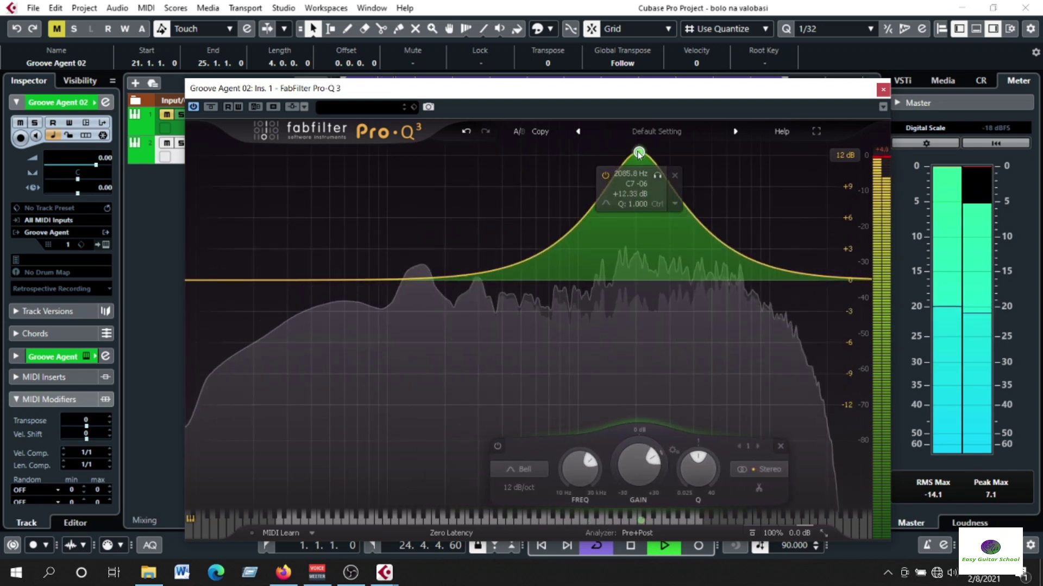
key(space)
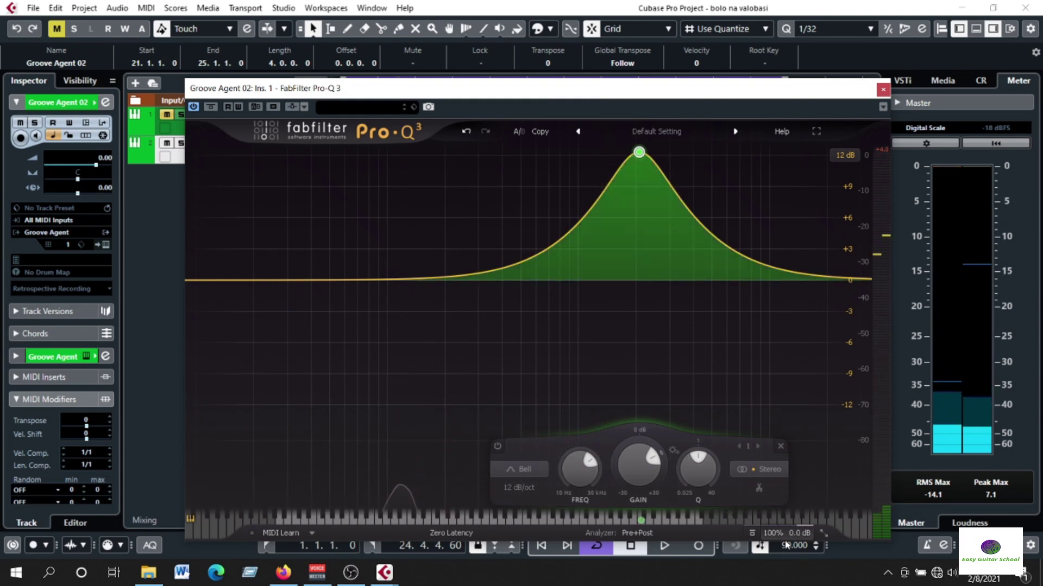
Enable Auto Gain on the EQ output and raise the Bell band to about +14.5 dB at about 1830 Hz.
mouse_move(774, 537)
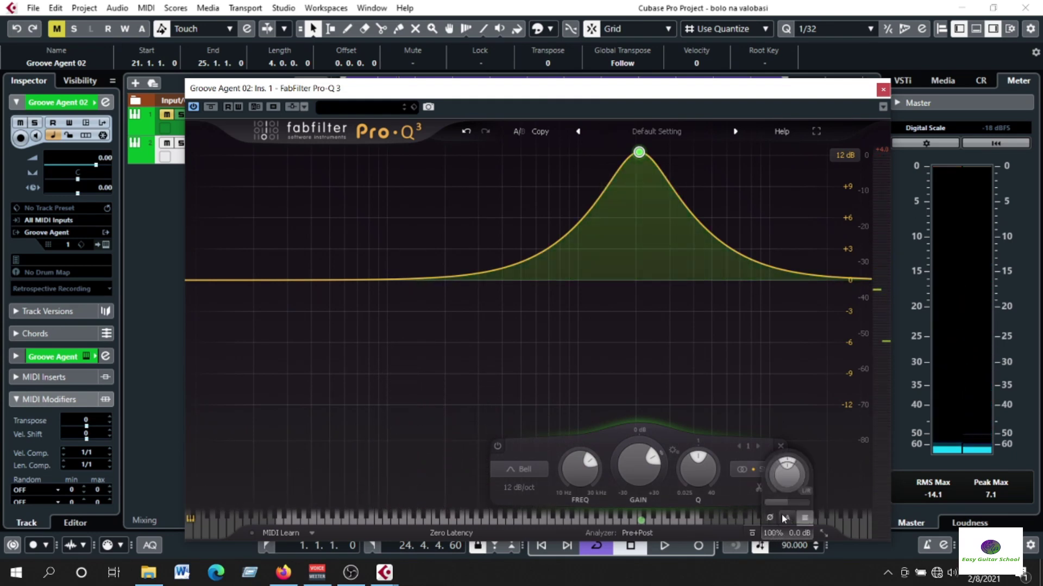
click(787, 518)
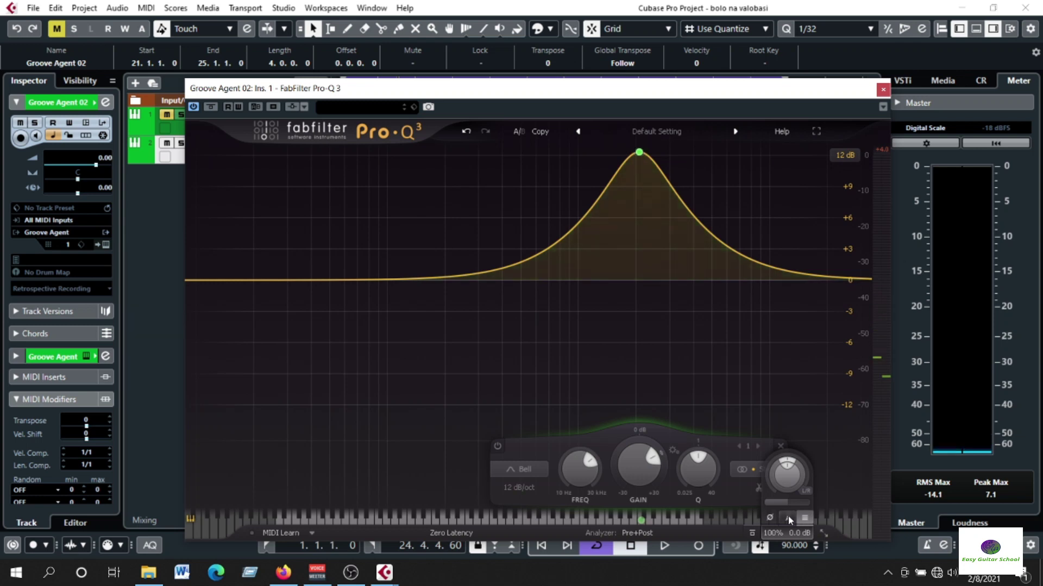
mouse_move(645, 158)
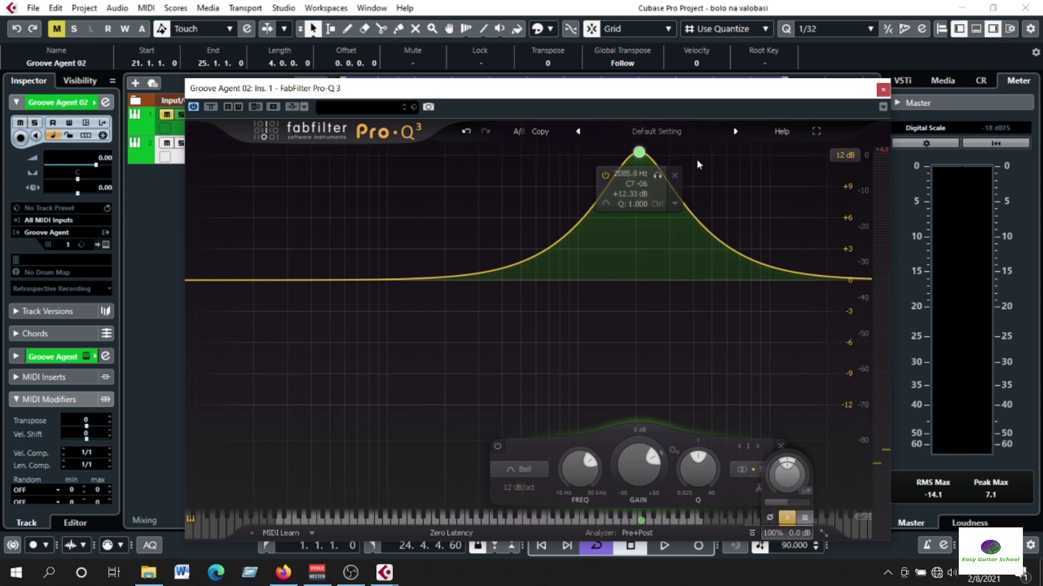
drag(640, 156, 646, 191)
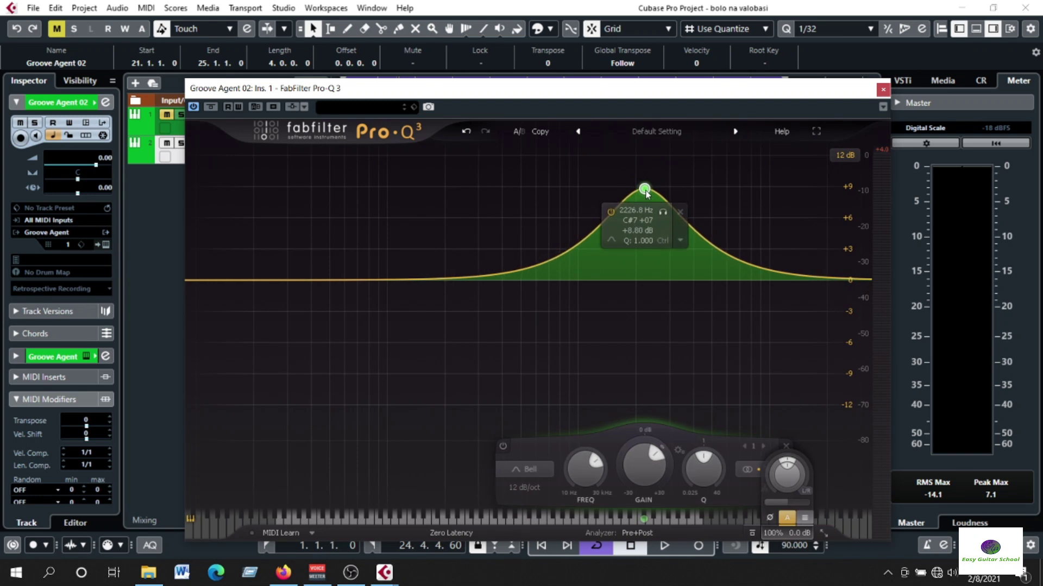
drag(646, 194, 627, 127)
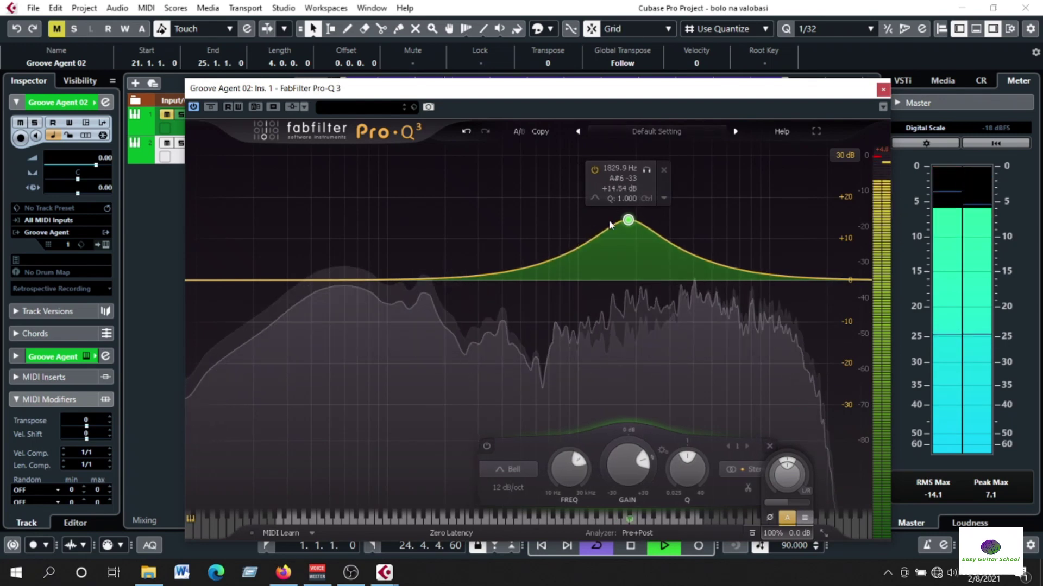
Raise the Bell band to about +28.7 dB near 1592 Hz, then disable Auto Gain and audition the boost.
drag(627, 219, 618, 165)
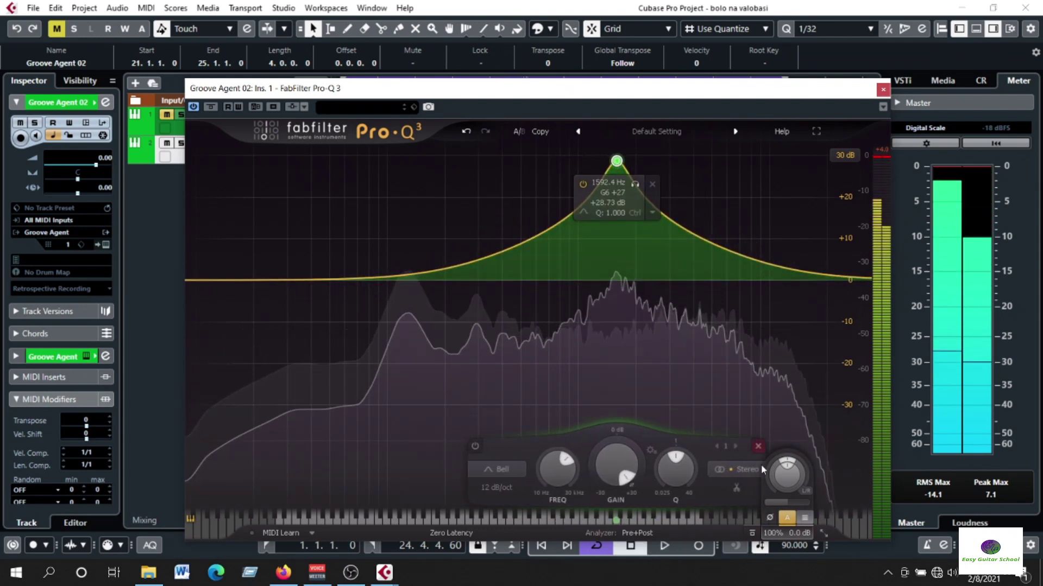
key(space)
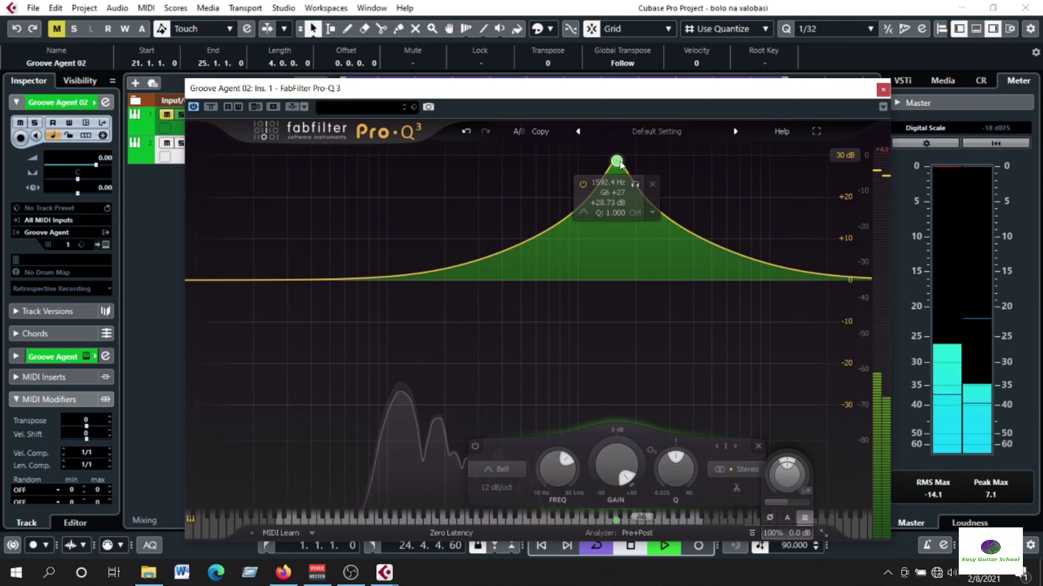
key(space)
Lower the Bell band to about +6.2 dB near 2069 Hz and audition the drum track without Auto Gain.
drag(617, 161, 639, 256)
key(space)
key(space)
key(space)
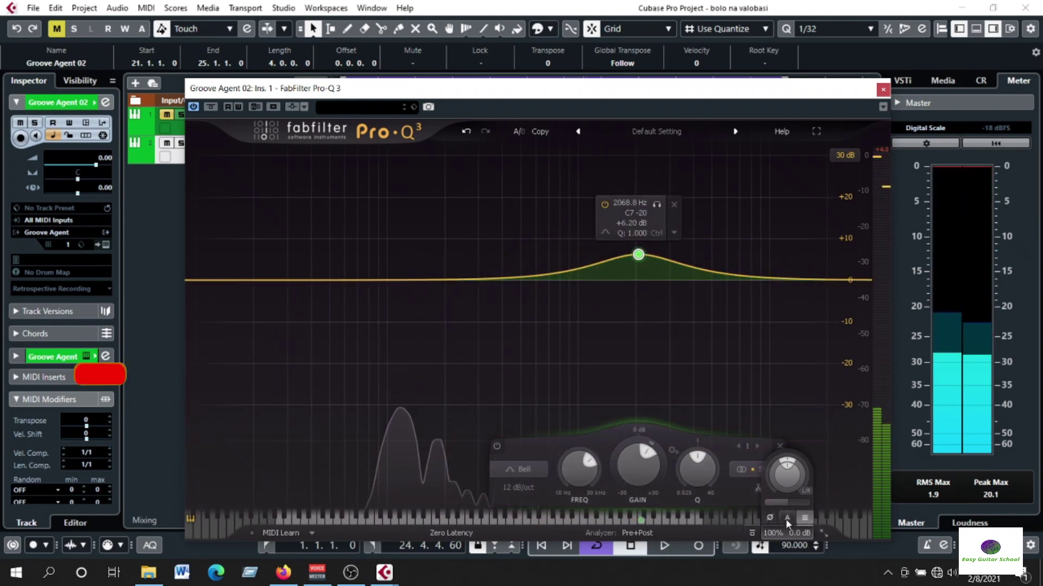
Audition Auto Gain with the Bell band raised to about +25 dB near 1580 Hz, switching Auto Gain on and off.
click(787, 518)
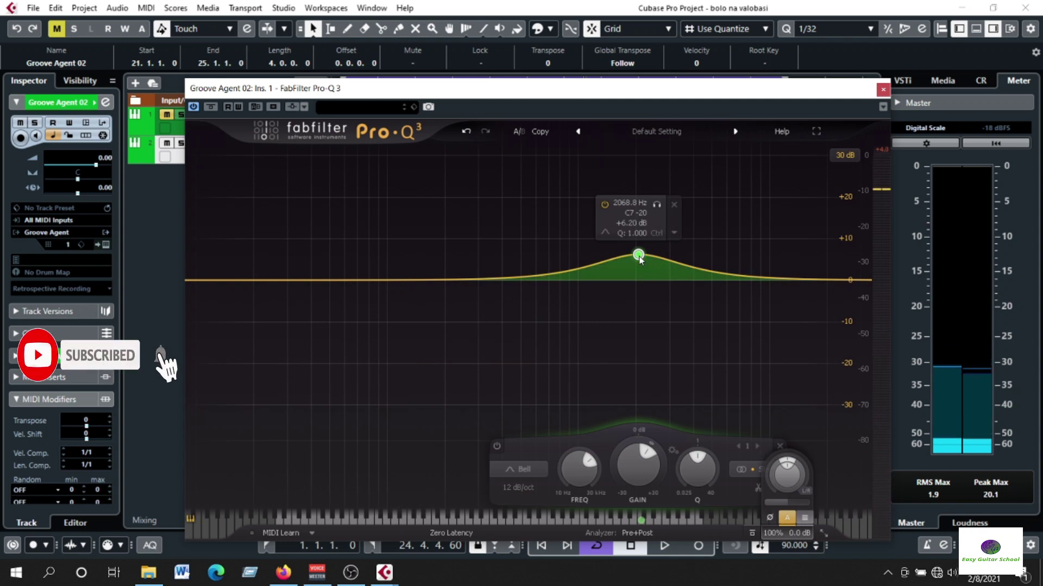
drag(640, 257, 618, 181)
key(space)
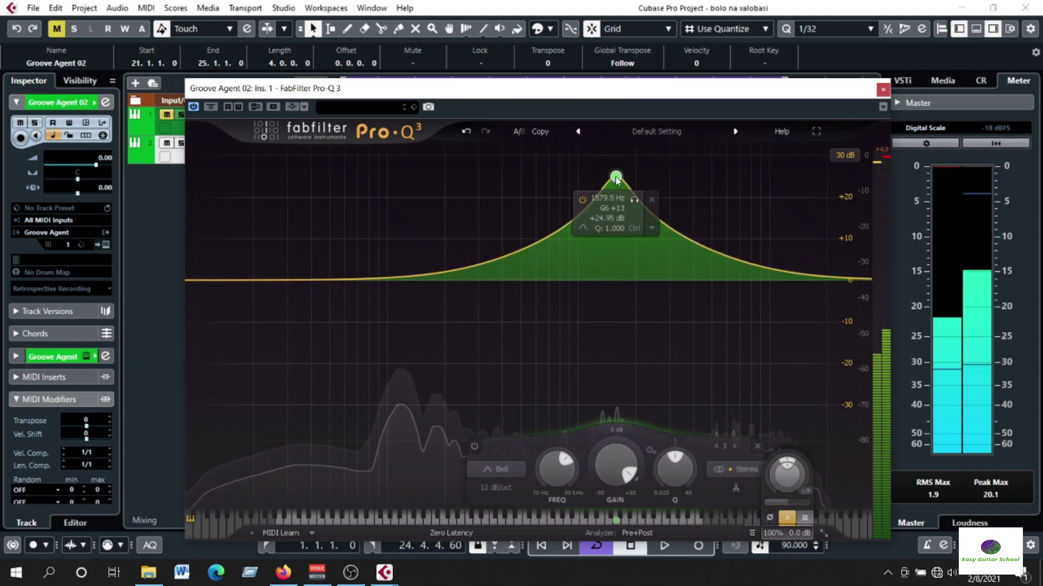
click(788, 520)
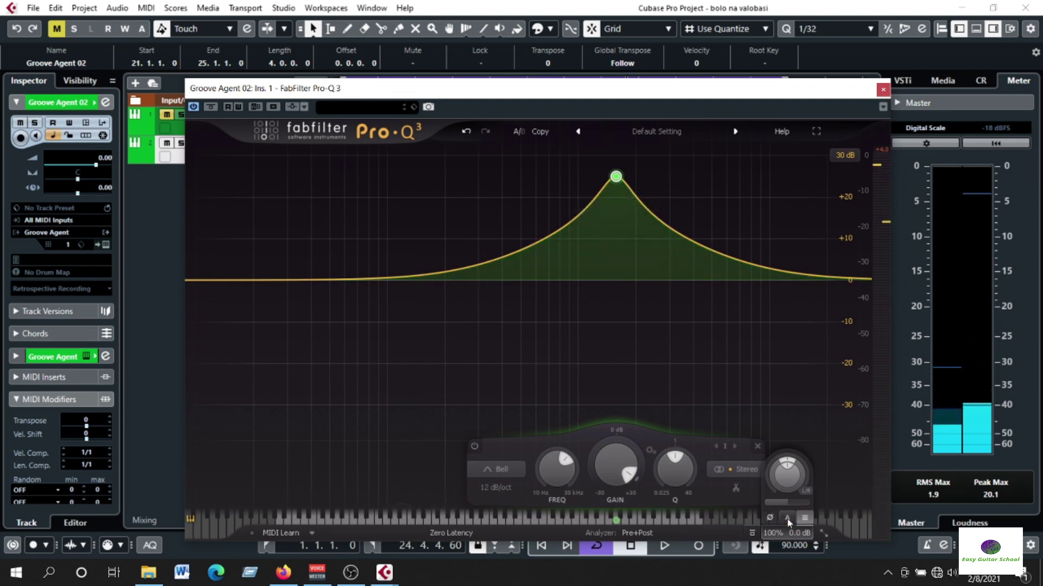
Lower the Bell band to about +17 dB and adjust the output level to -0.32 dB while auditioning.
drag(617, 178, 634, 209)
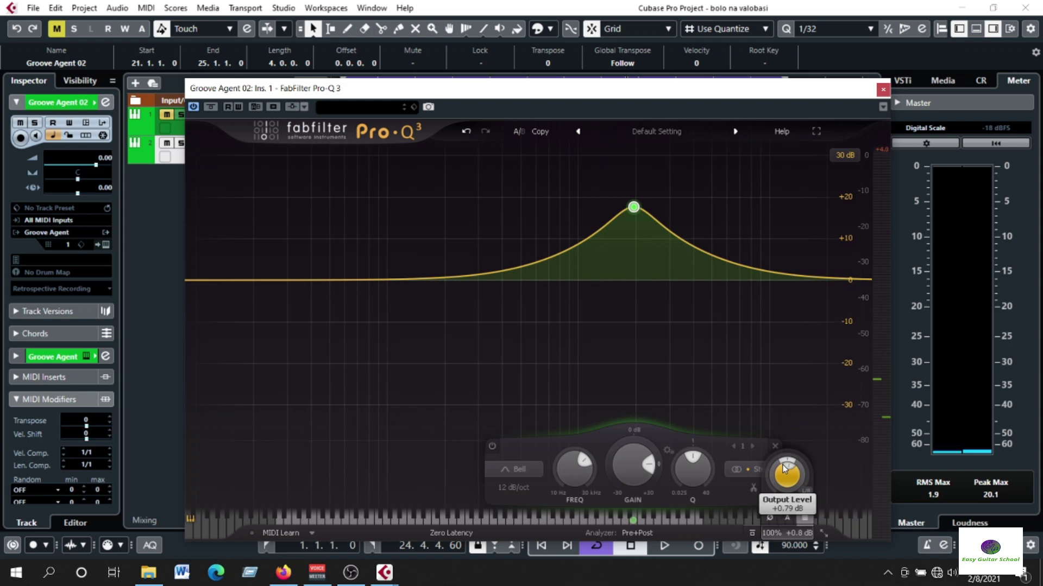
key(space)
mouse_move(785, 468)
mouse_down()
mouse_move(801, 411)
mouse_move(802, 475)
mouse_up()
key(space)
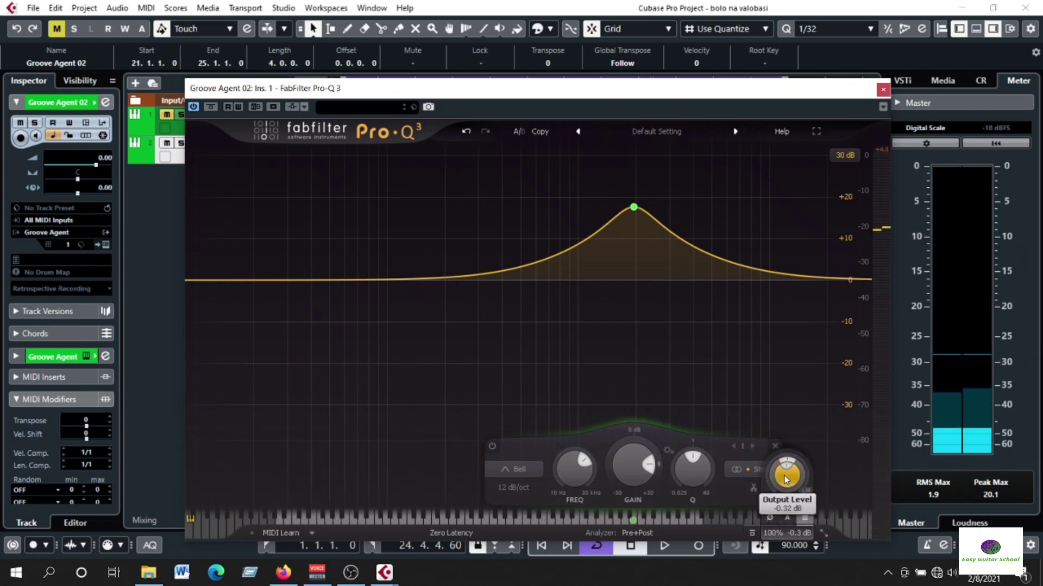
Remove the Bell band from the EQ curve and open the analyzer settings.
mouse_move(657, 209)
click(668, 155)
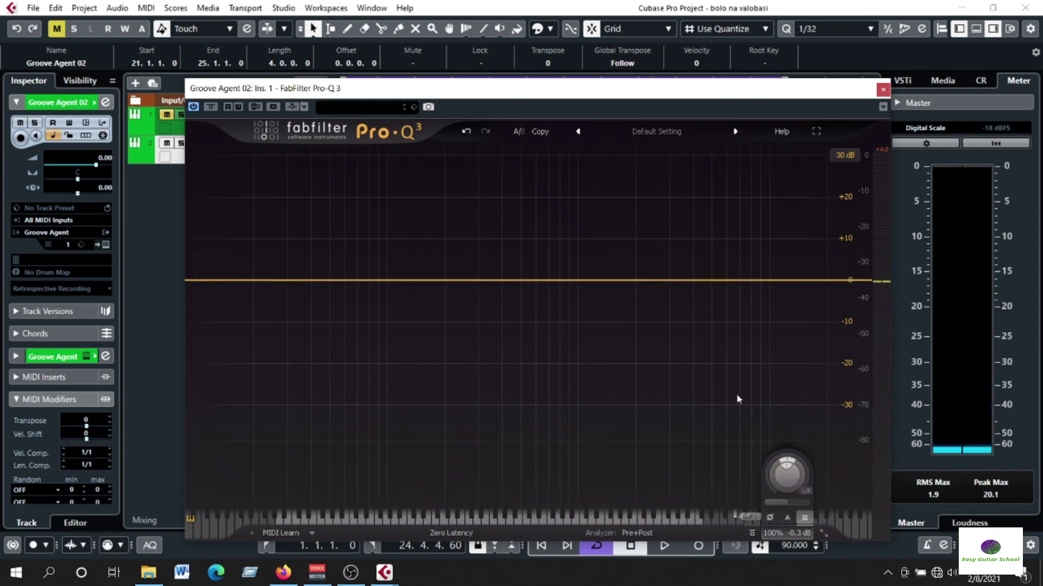
click(629, 537)
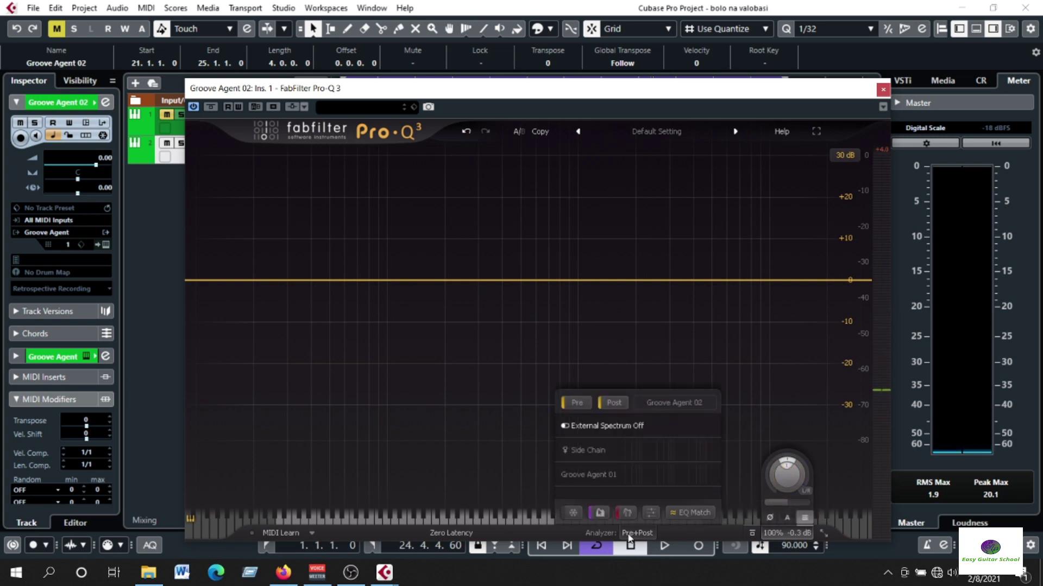
Set the processing mode to Linear Phase, return it to Zero Latency, and select Linear Phase again.
click(455, 533)
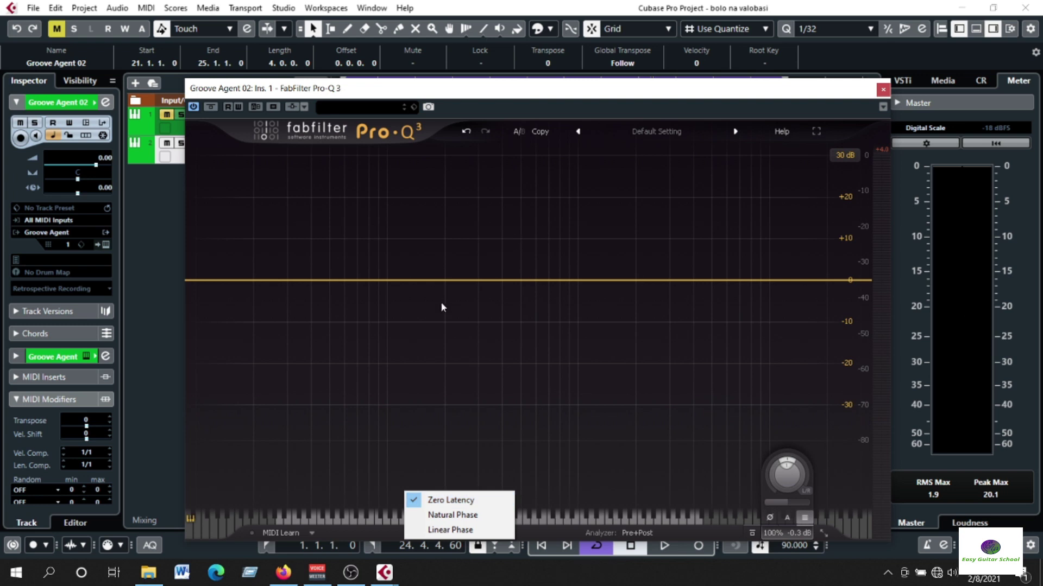
click(478, 527)
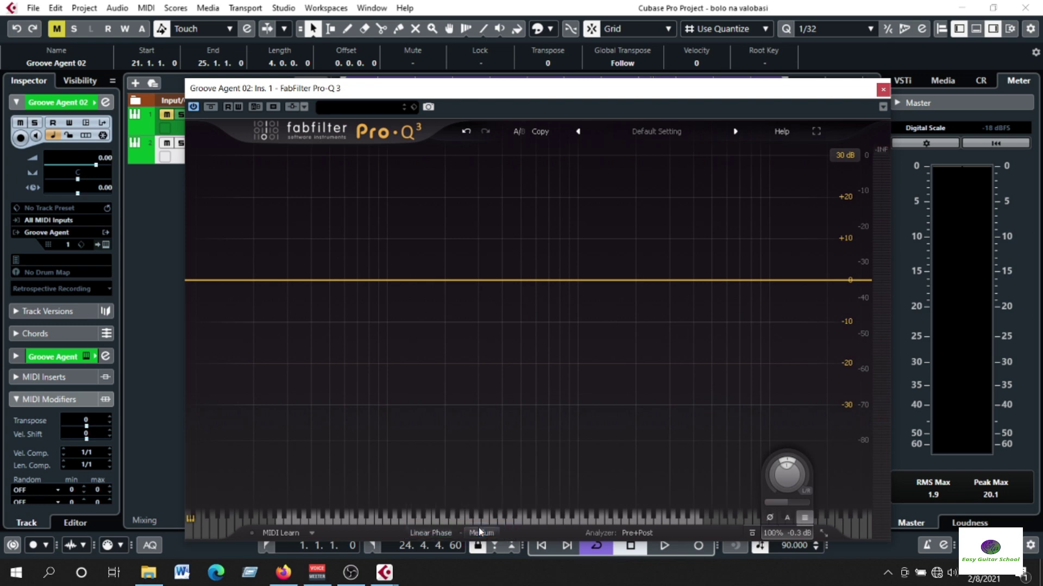
click(446, 535)
click(451, 538)
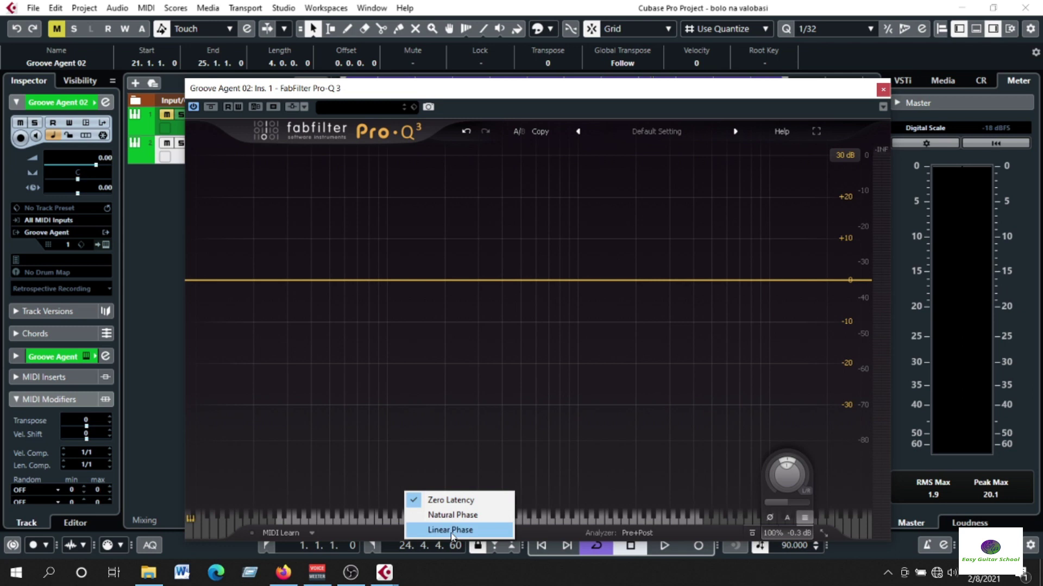
click(451, 530)
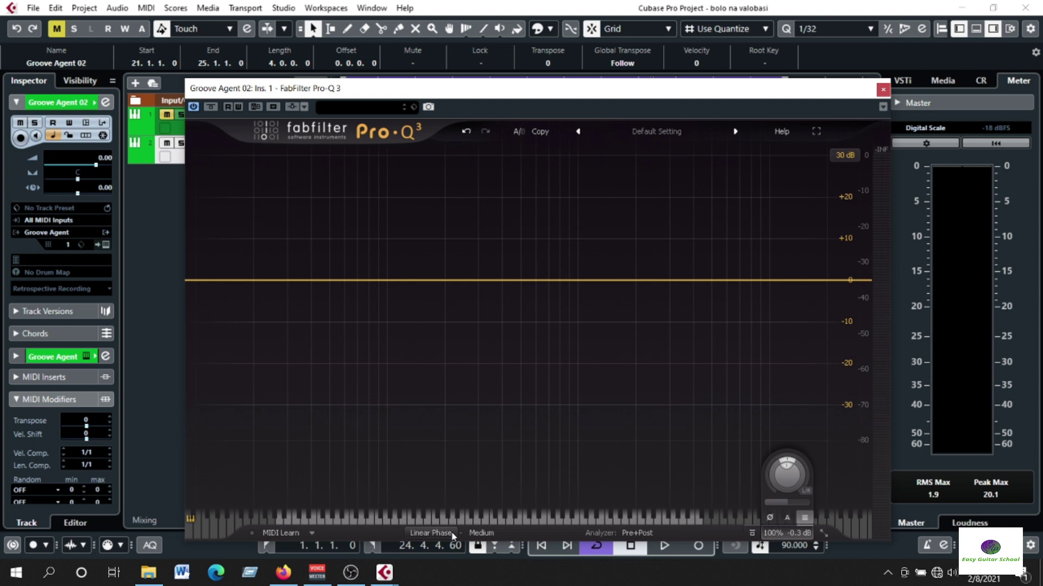
click(454, 536)
Check the analyzer settings and play the drum track through the flat EQ curve.
click(638, 533)
drag(297, 93, 415, 239)
key(space)
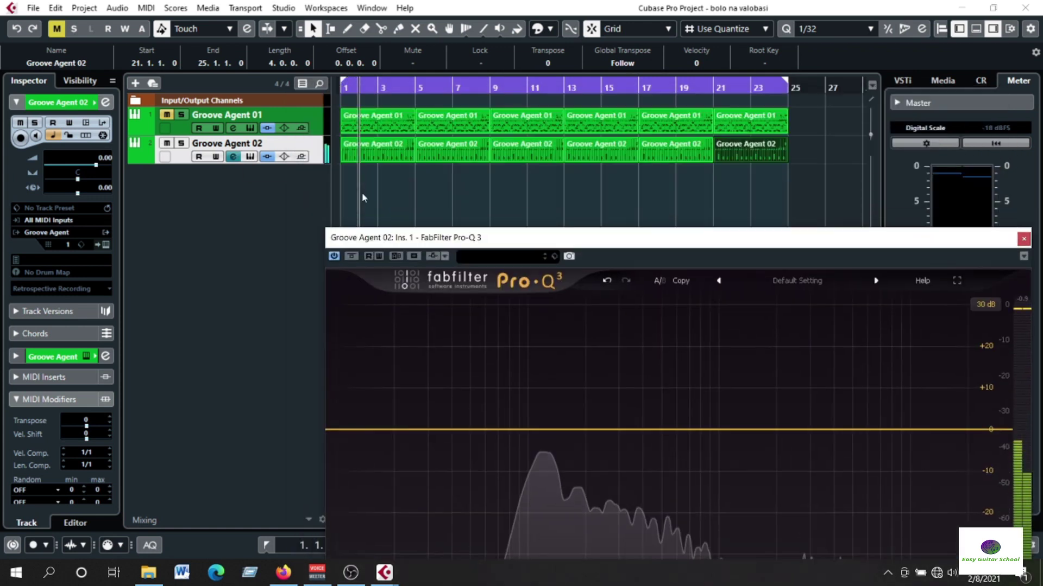
Switch from Groove Agent 02's channel settings to Groove Agent 01's and close Groove Agent 02's Pro-Q 3 window.
click(232, 157)
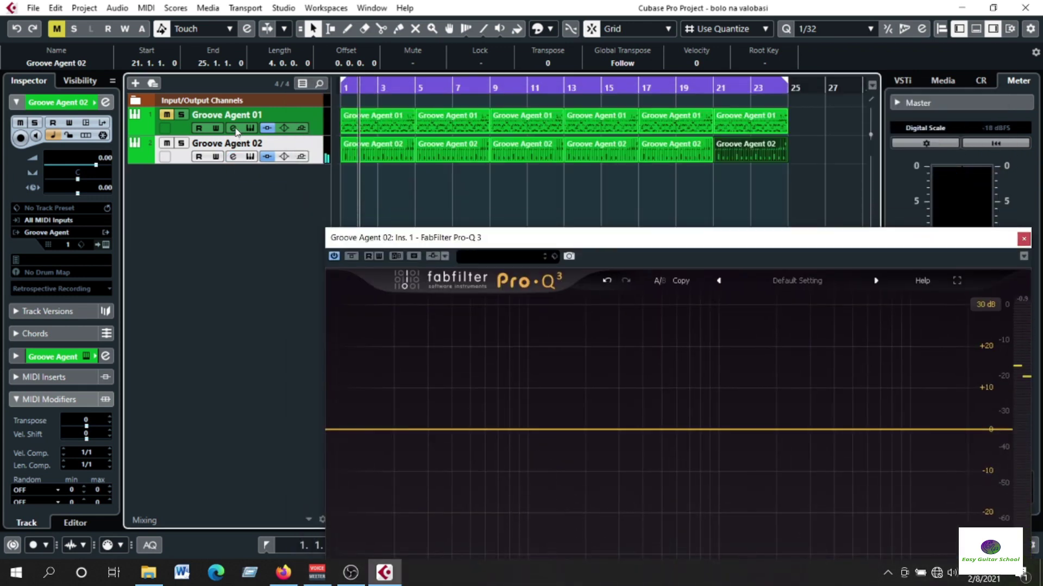
click(233, 128)
drag(794, 238, 575, 235)
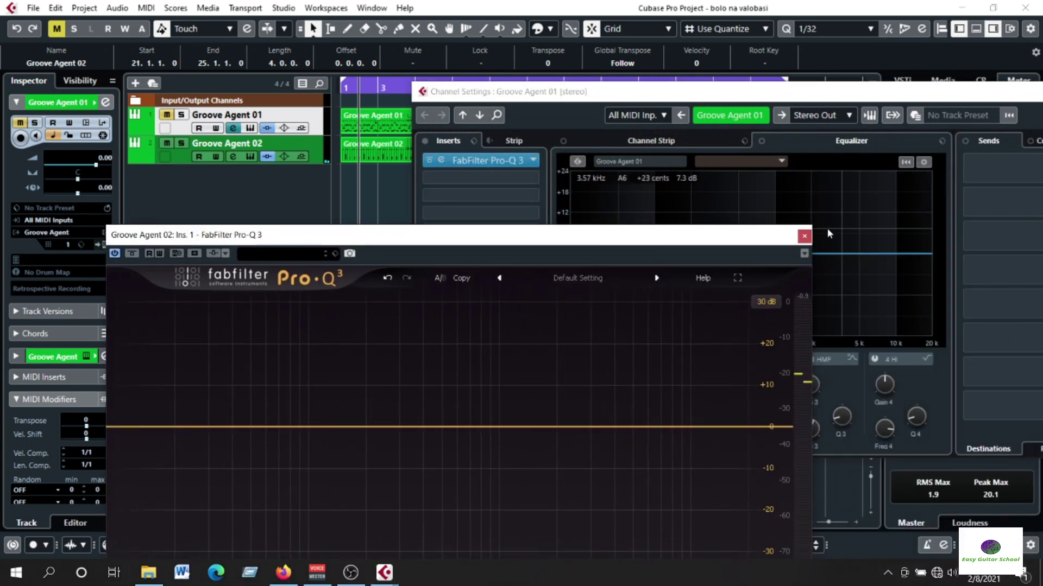
click(804, 236)
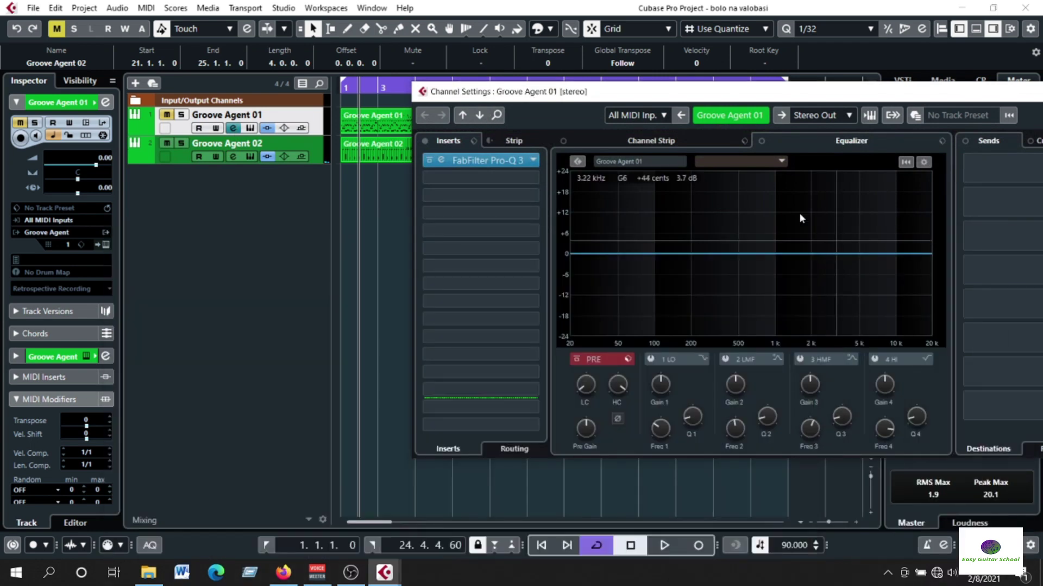
Open the FabFilter Pro-Q 3 insert on Groove Agent 01 and close that track's channel settings.
click(444, 161)
click(445, 161)
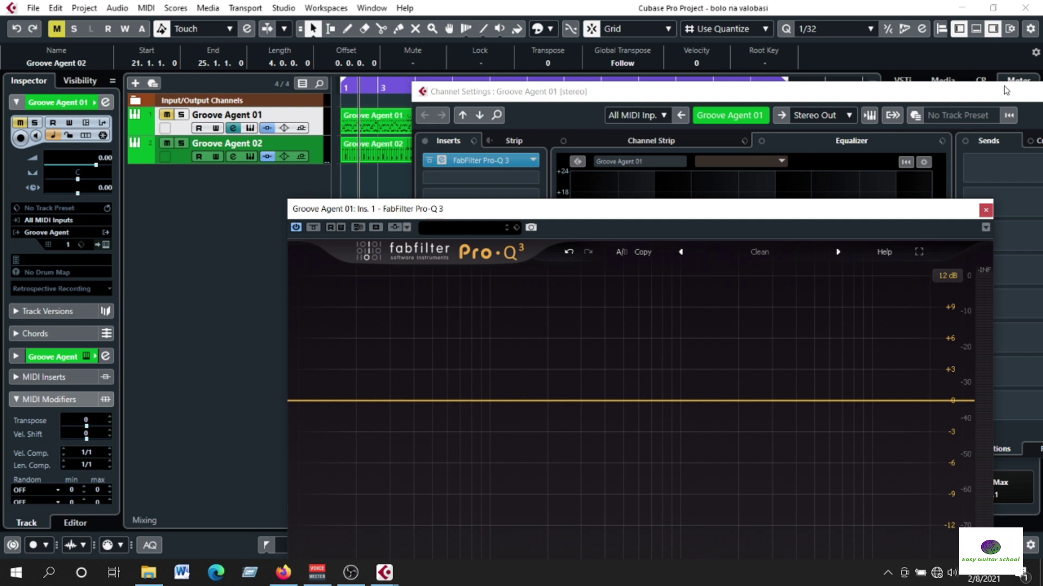
drag(1006, 90, 896, 88)
click(906, 83)
Unmute Groove Agent 01 and play the song to view its spectrum in Pro-Q 3.
drag(771, 212, 738, 68)
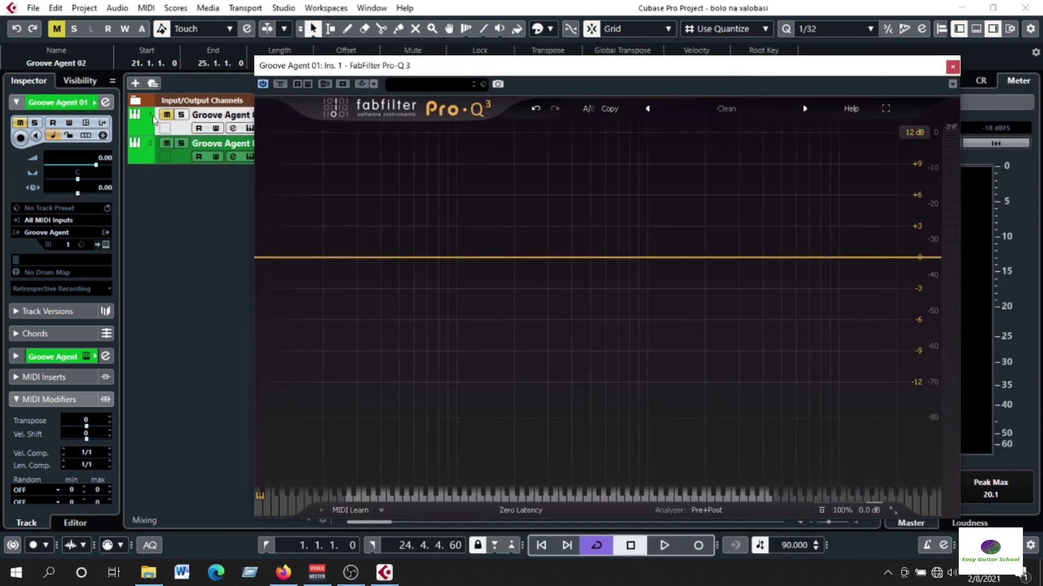
key(space)
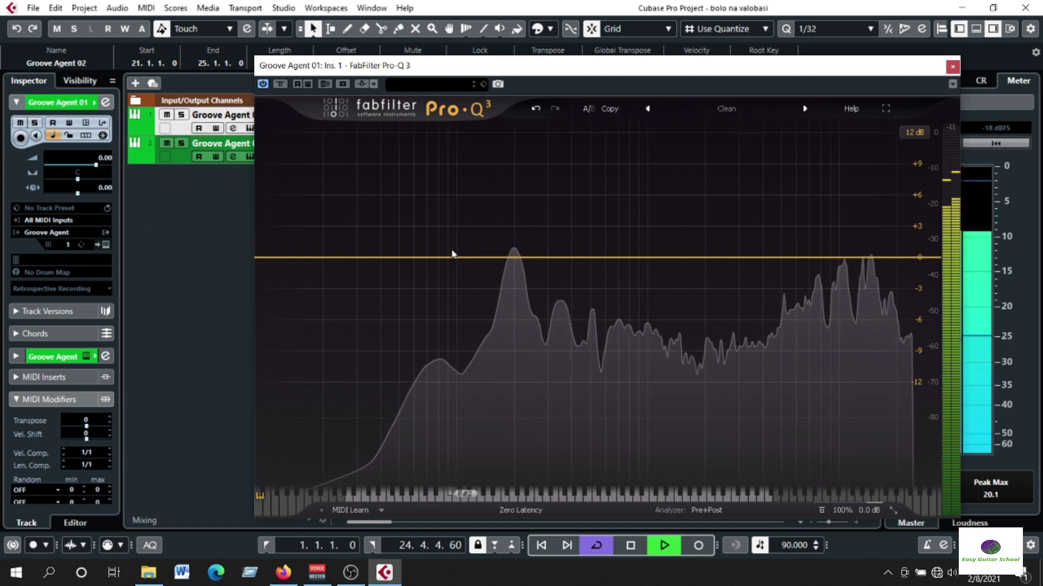
key(space)
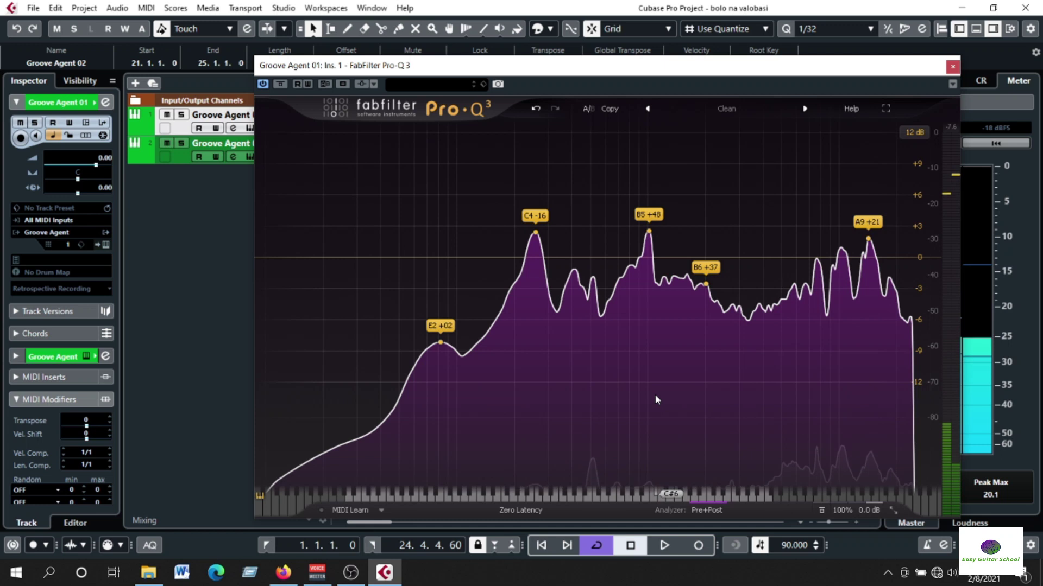
Overlay Groove Agent 02 as the external spectrum in Groove Agent 01's analyzer and start playback.
click(711, 508)
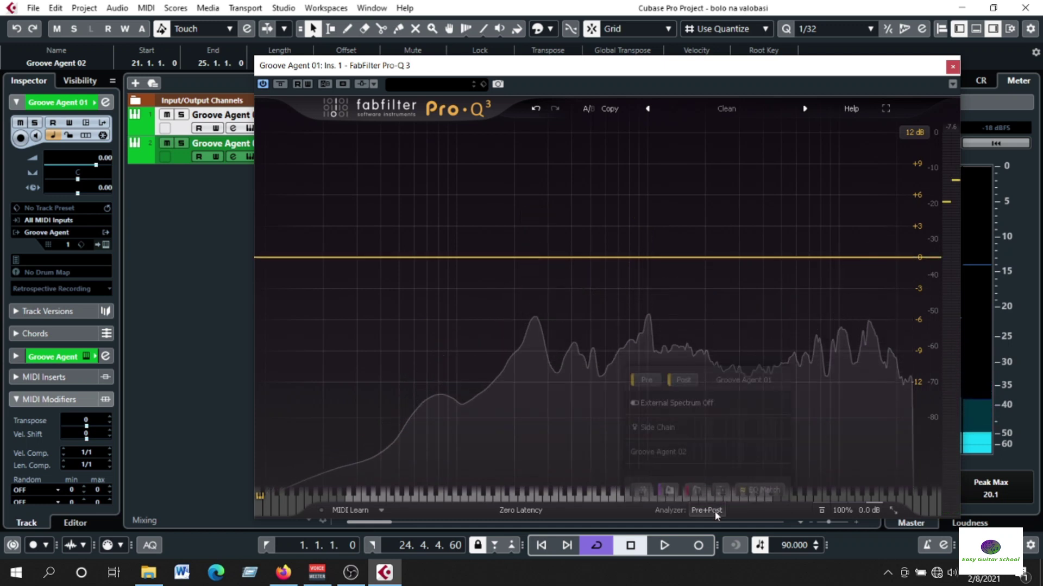
drag(334, 66, 278, 60)
mouse_move(649, 500)
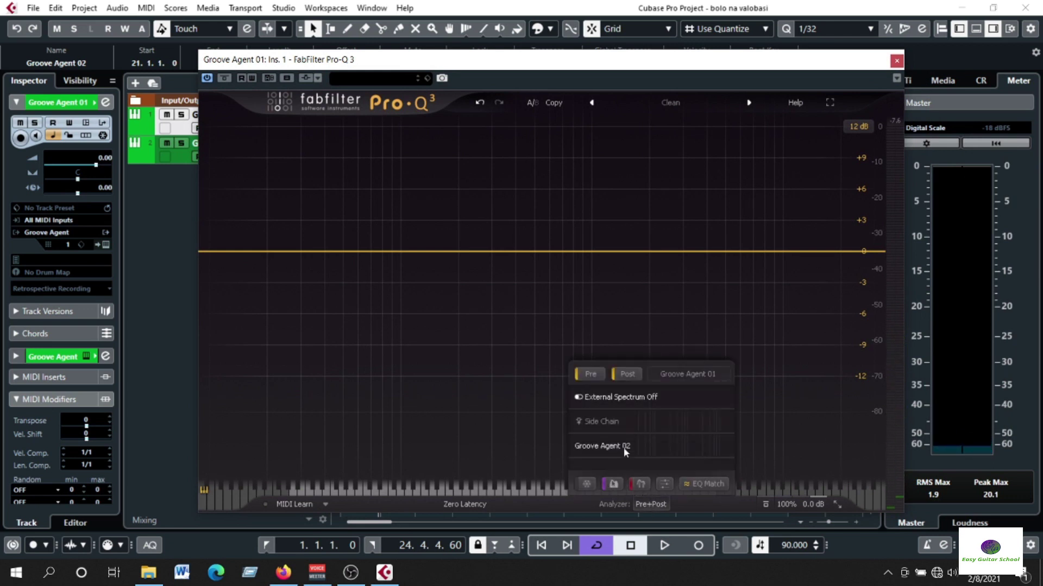
key(space)
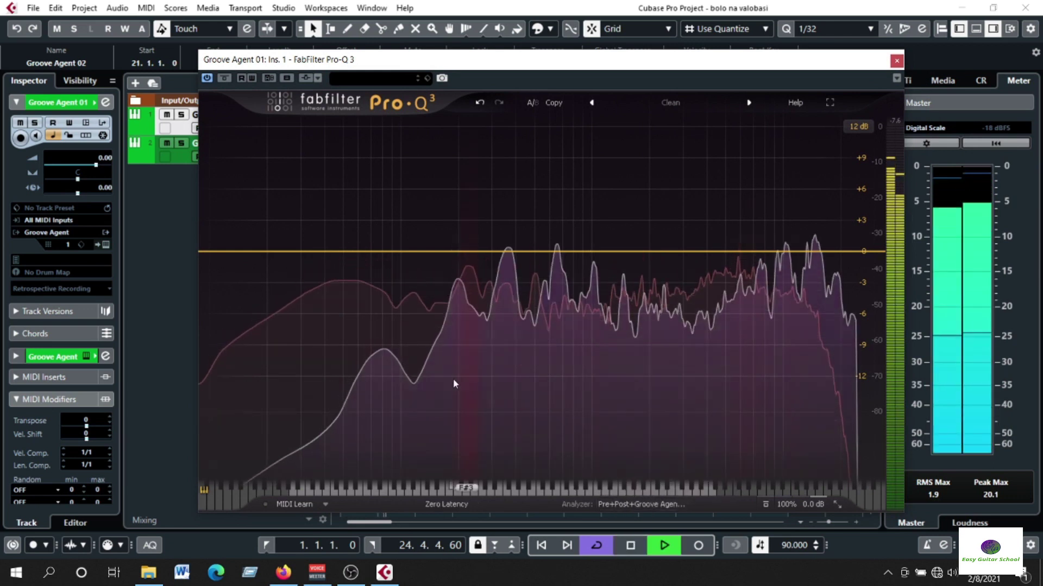
Compare the overlaid spectra of Groove Agent 01 and Groove Agent 02 during playback.
key(space)
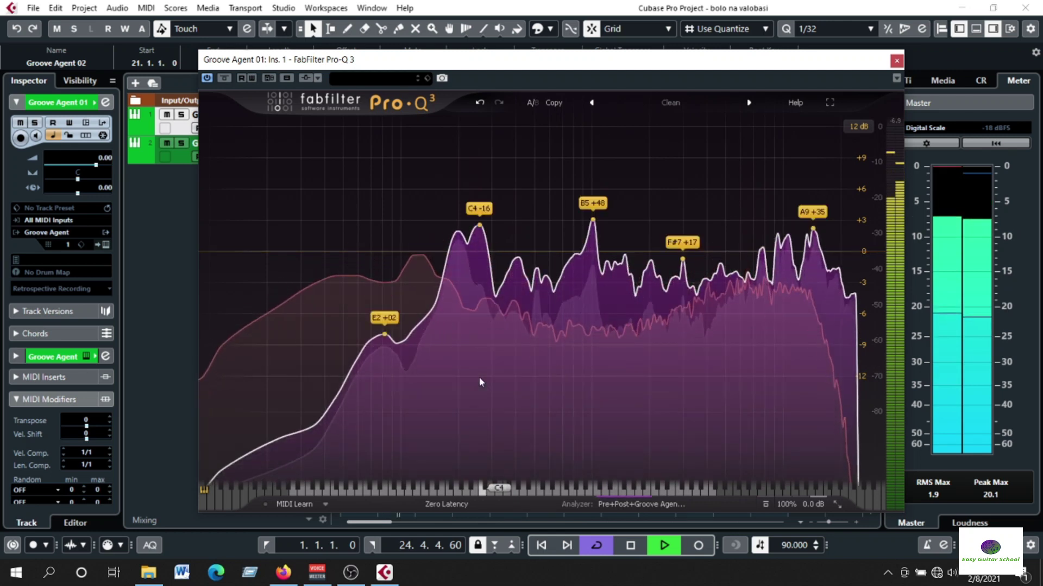
key(space)
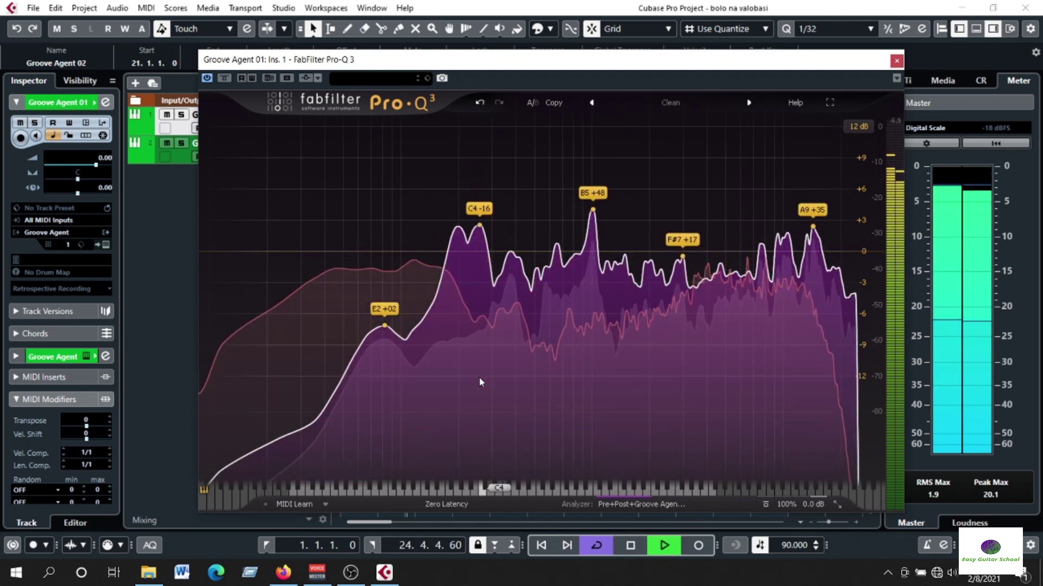
key(space)
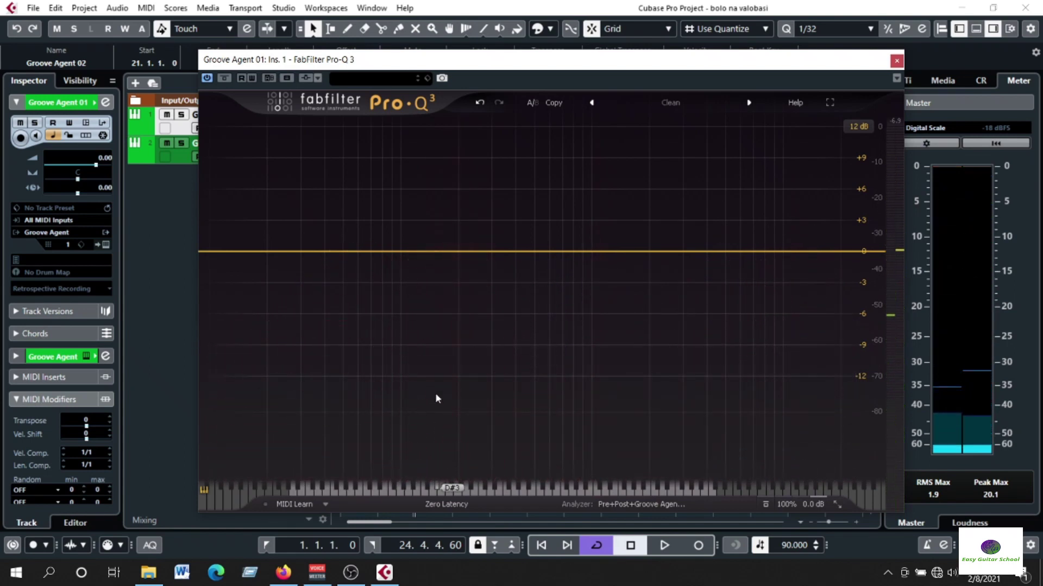
key(space)
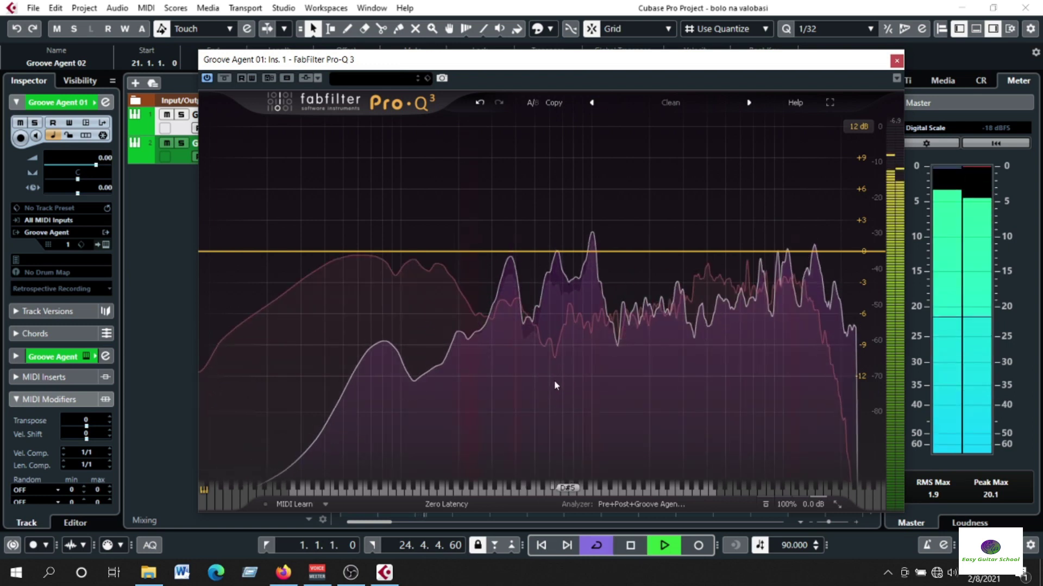
mouse_move(573, 388)
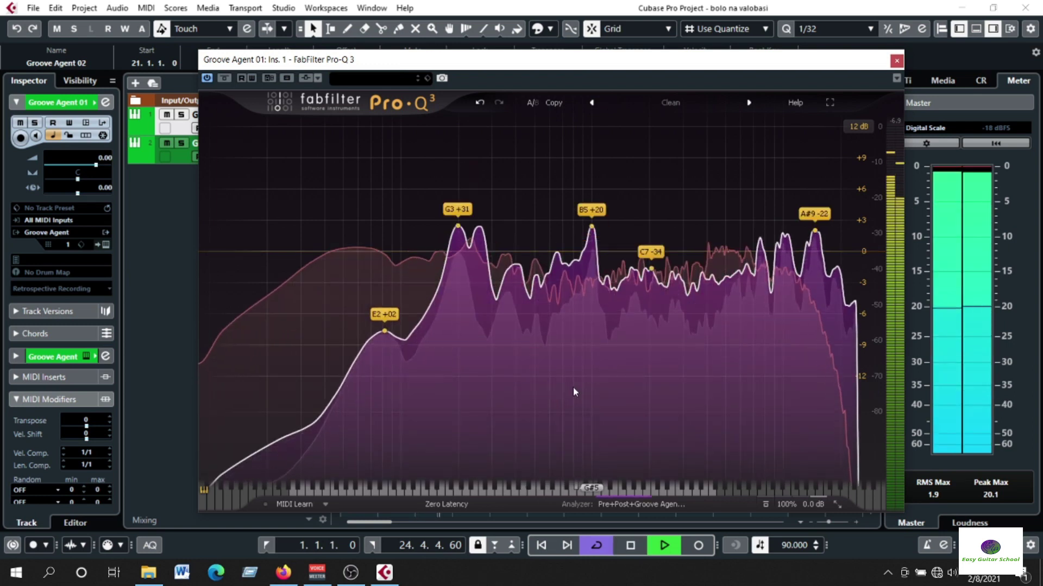
Stop playback and rename the Groove Agent 02 track as drums.
drag(422, 65, 495, 144)
key(space)
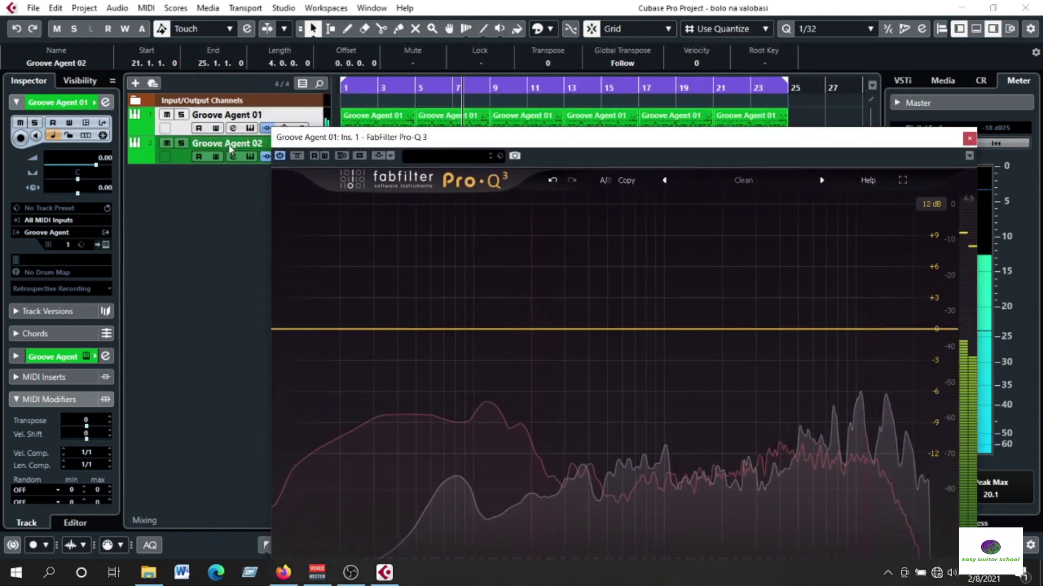
drag(363, 142, 396, 192)
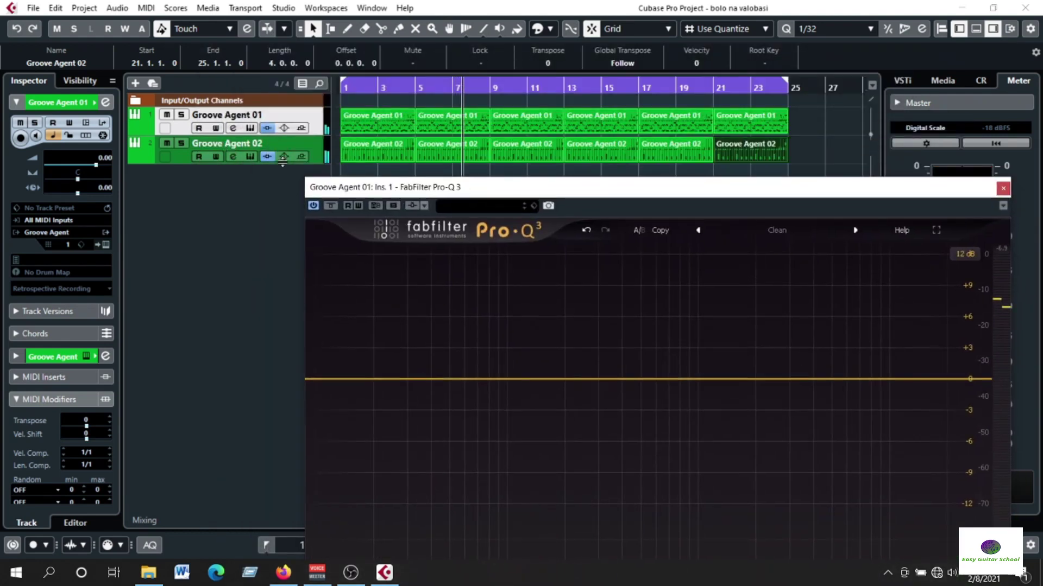
double_click(255, 143)
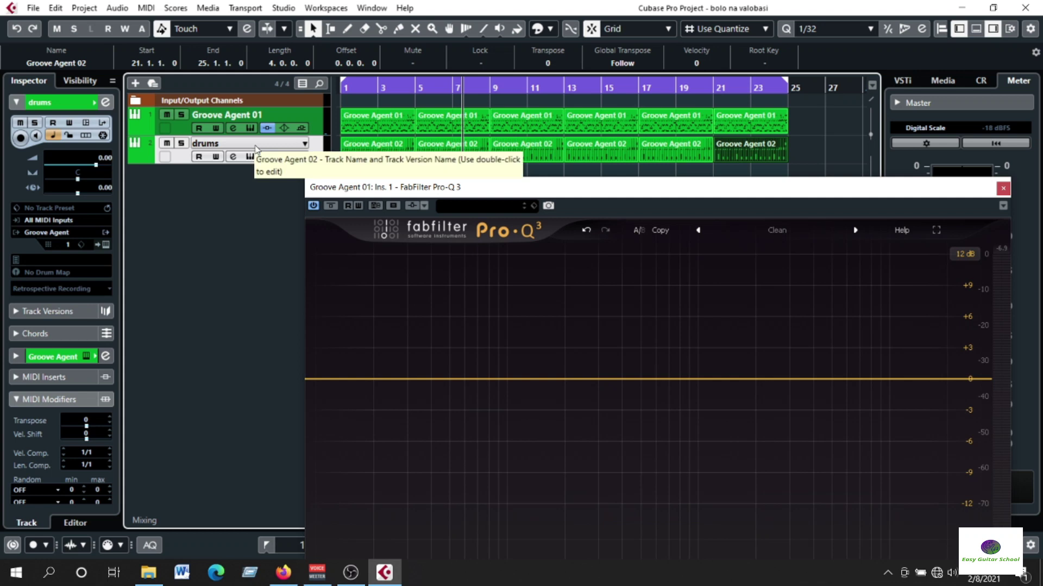
Play both tracks and check the drums track as the external spectrum in the analyzer.
drag(497, 188, 368, 77)
key(space)
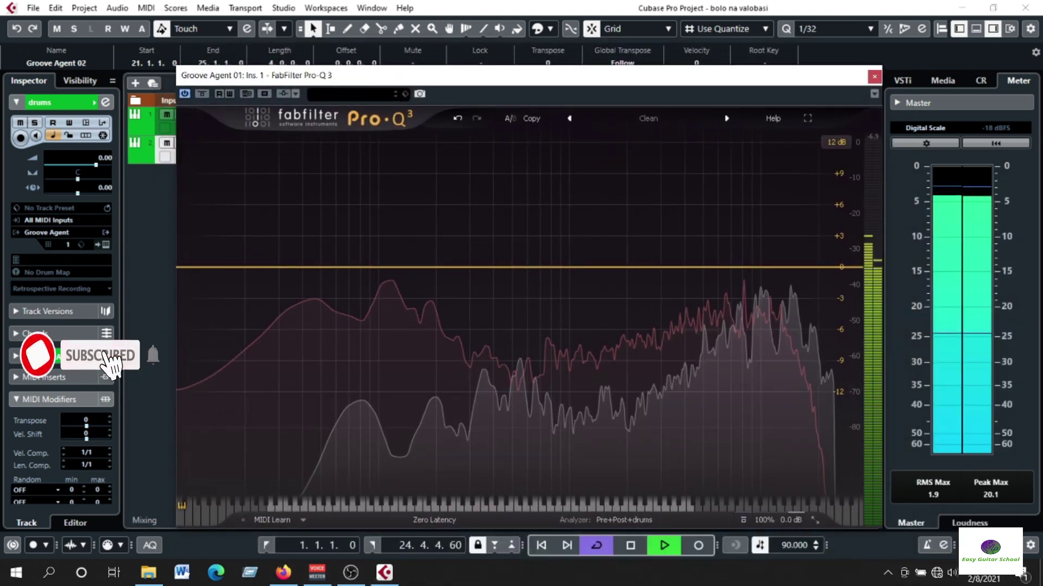
click(630, 520)
key(space)
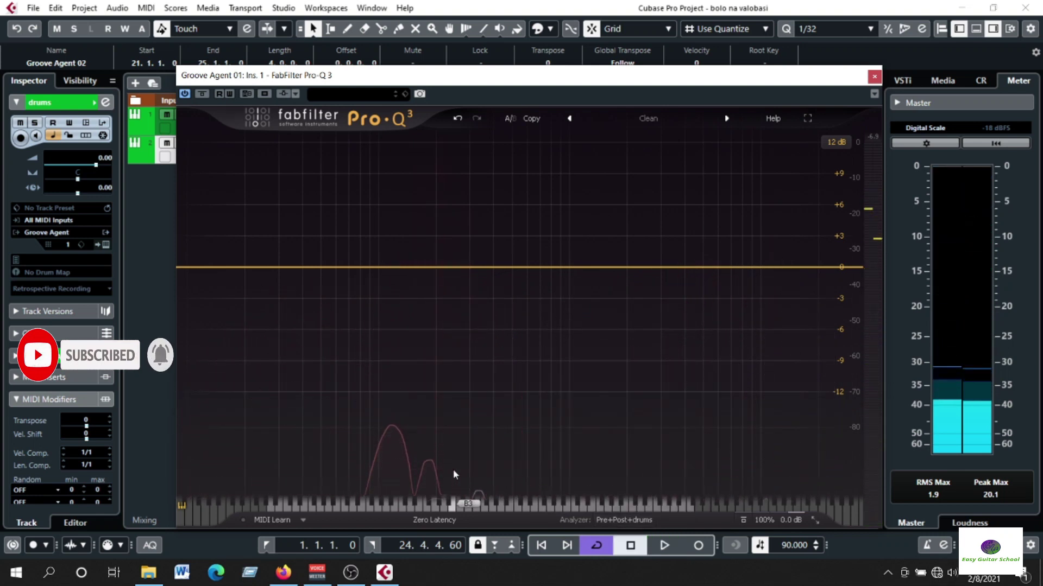
Play, stop and replay both tracks to compare the Groove Agent 01 spectrum with the overlaid drums spectrum.
key(space)
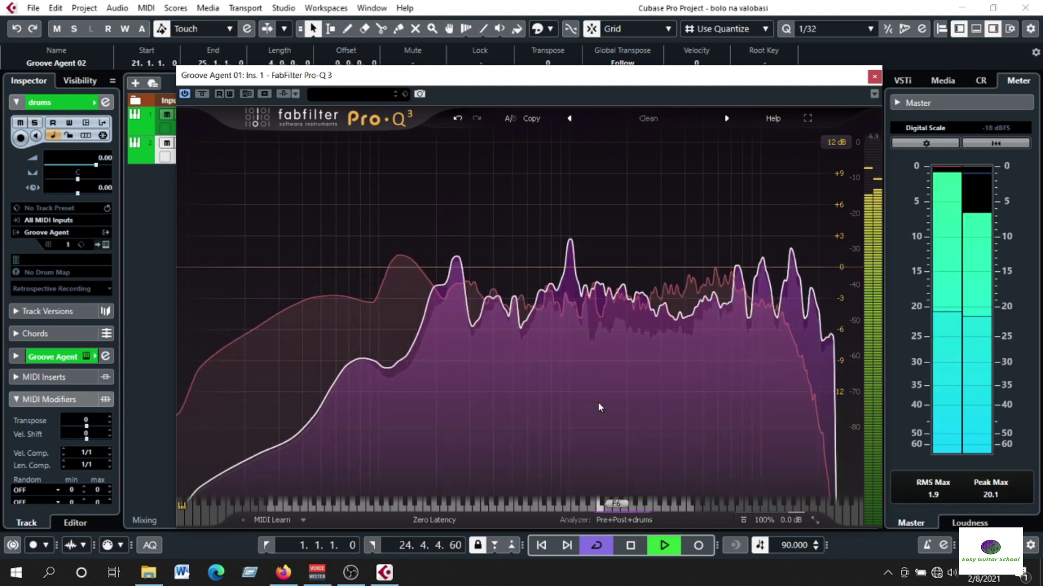
key(space)
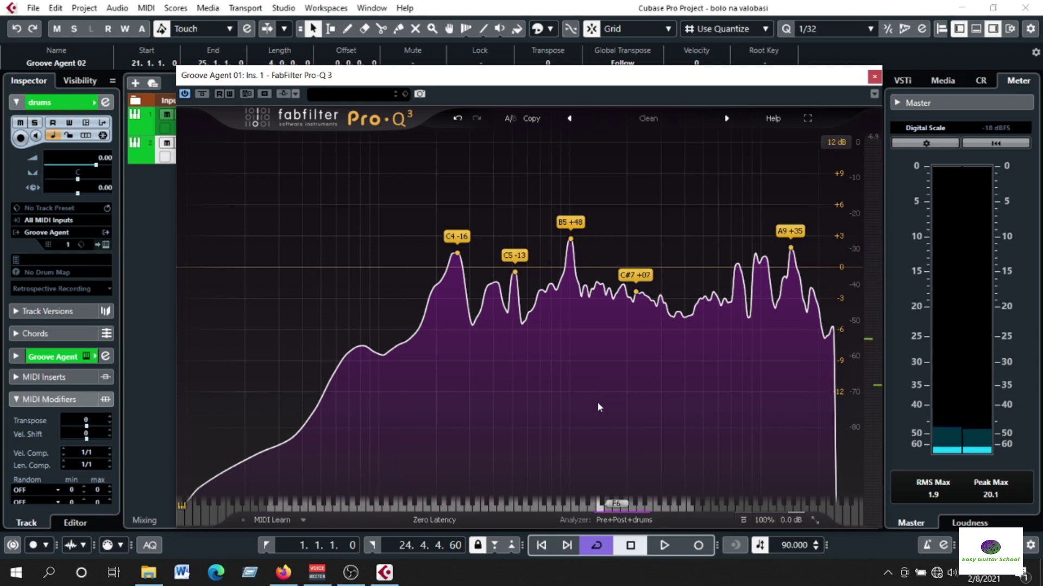
key(space)
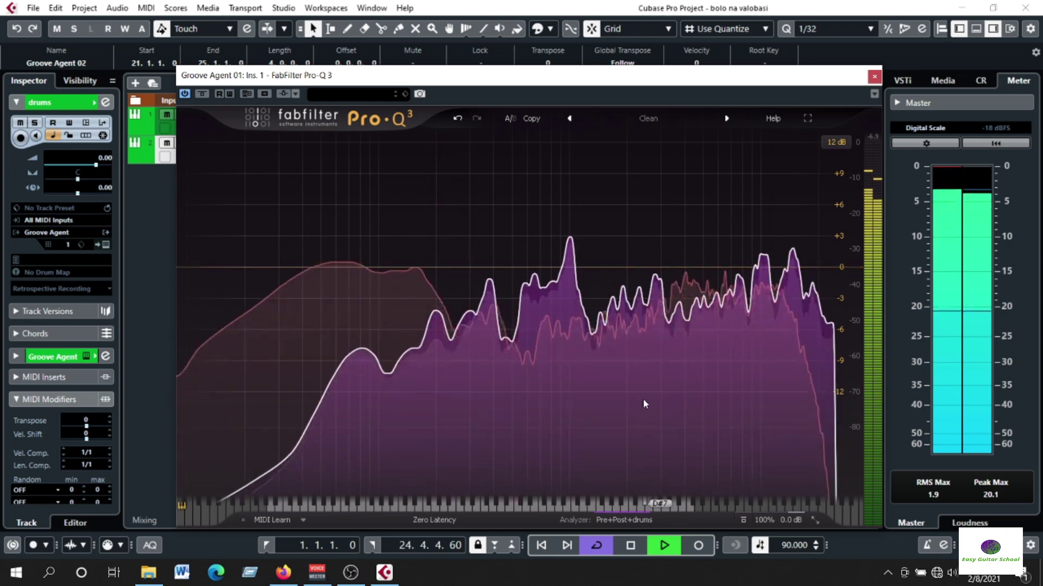
Grab the spectrum peak at B5 into a narrow cut and add bell cuts of about -3.6 dB at 2517 Hz and -4.7 dB at 578 Hz.
mouse_move(581, 302)
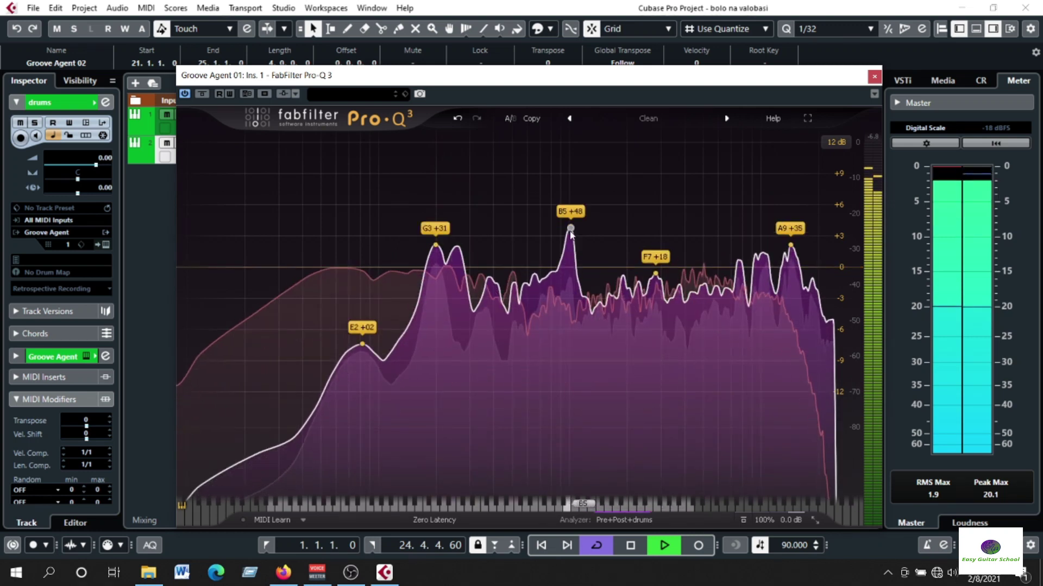
drag(568, 233, 565, 275)
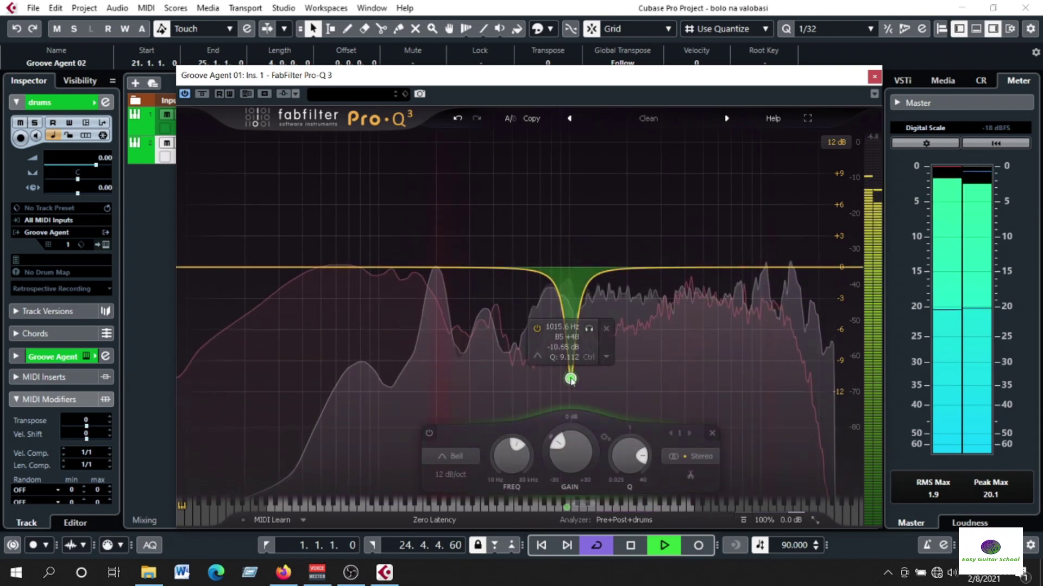
drag(570, 377, 573, 336)
drag(643, 267, 646, 306)
drag(497, 268, 524, 317)
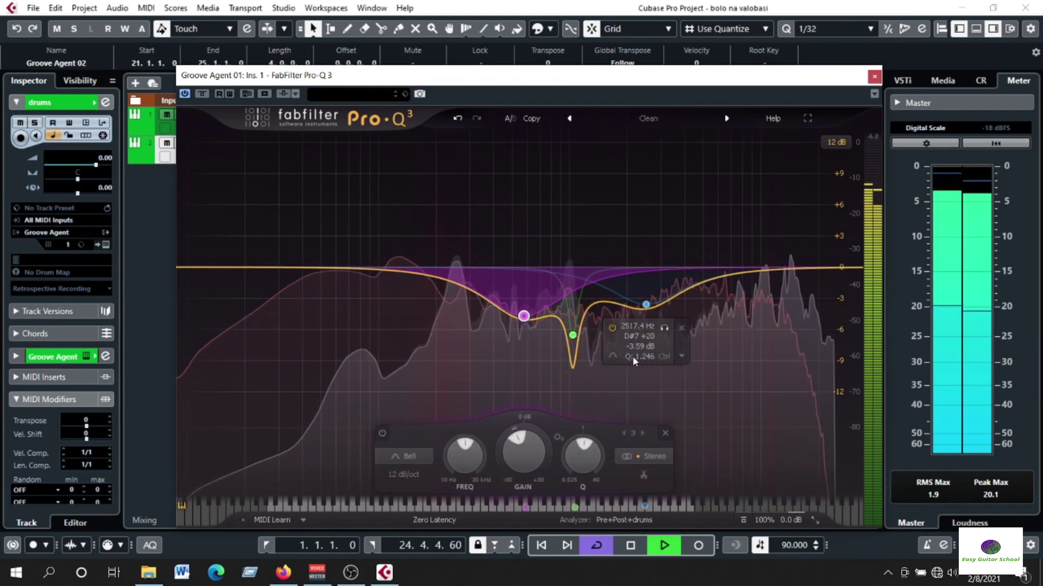
Make the narrow bell cut shallower and shift it slightly higher in frequency, between the two wider cuts, and stop playback after listening.
drag(701, 407, 594, 285)
mouse_move(730, 366)
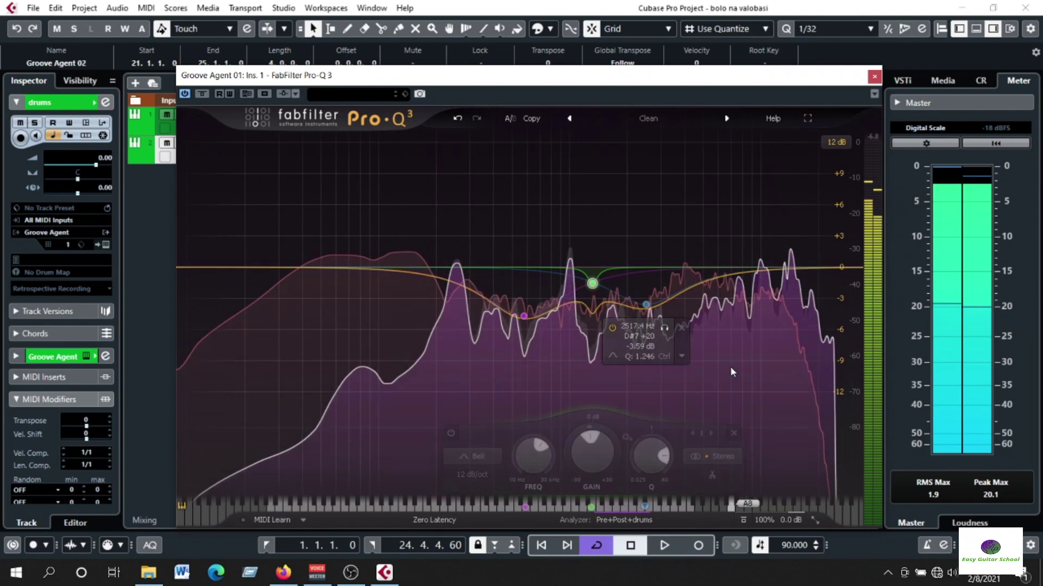
key(space)
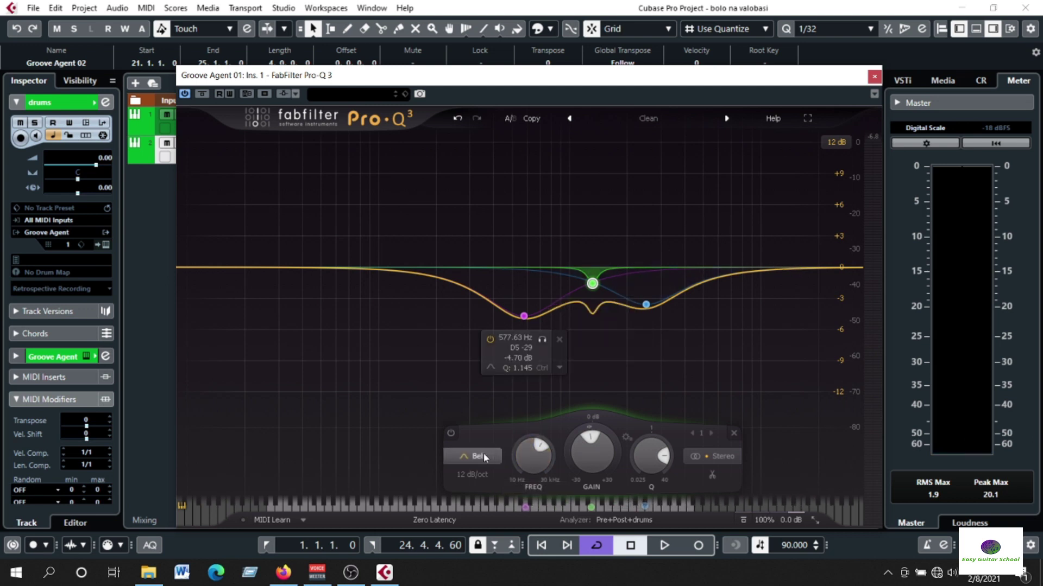
Check the slope options available for the narrow bell band, keep 12 dB/oct and deselect the band.
click(482, 475)
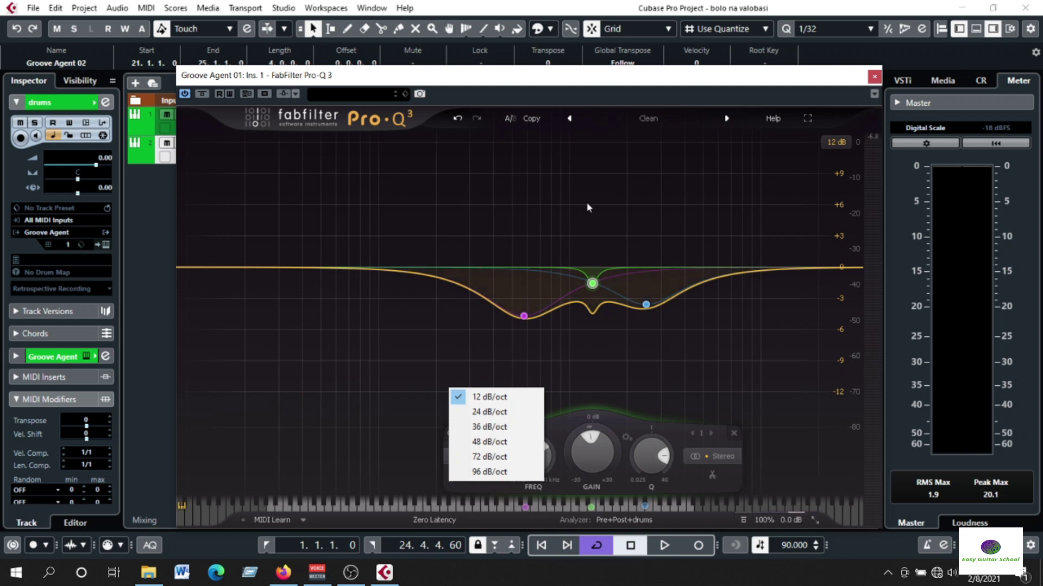
click(461, 194)
click(461, 194)
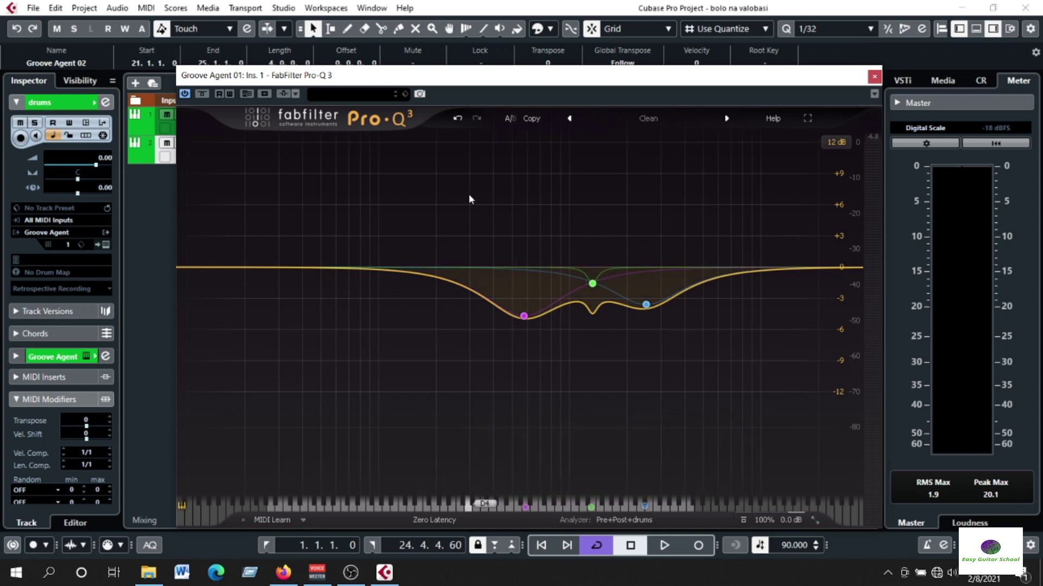